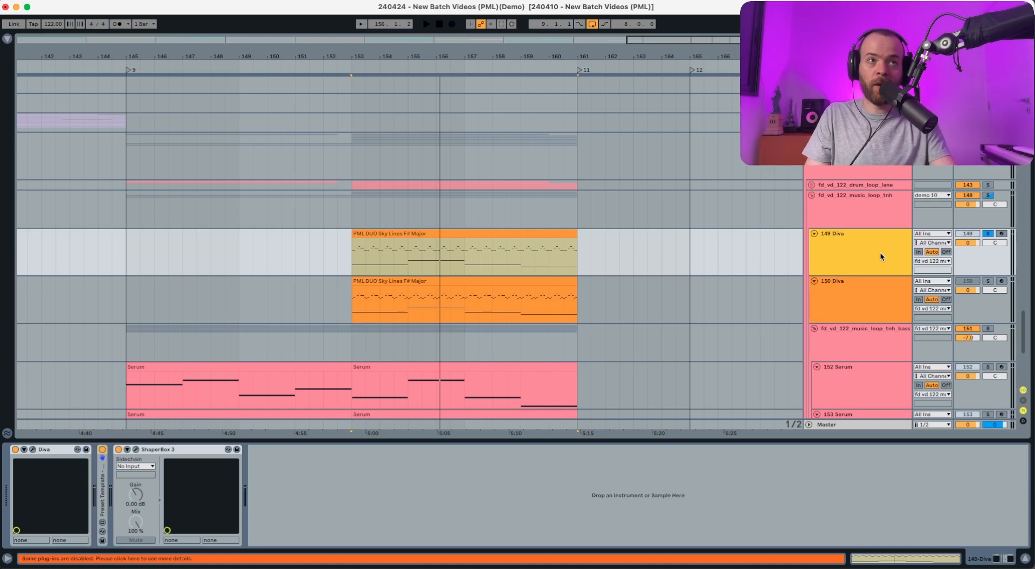
Play the 149 Diva track, comparing its sound with ShaperBox 3 bypassed and active, and turn off the track's solo.
key(space)
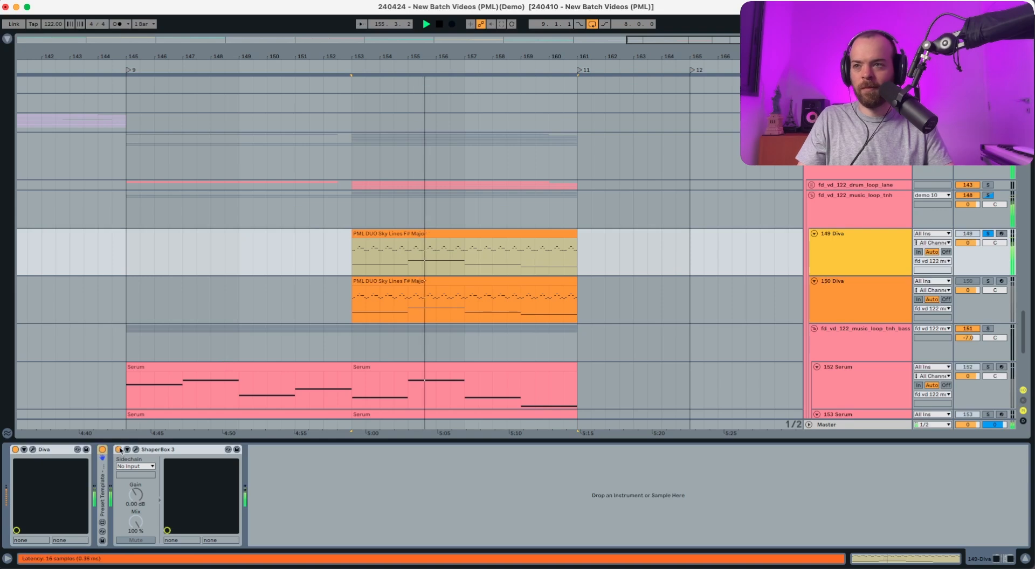
click(119, 449)
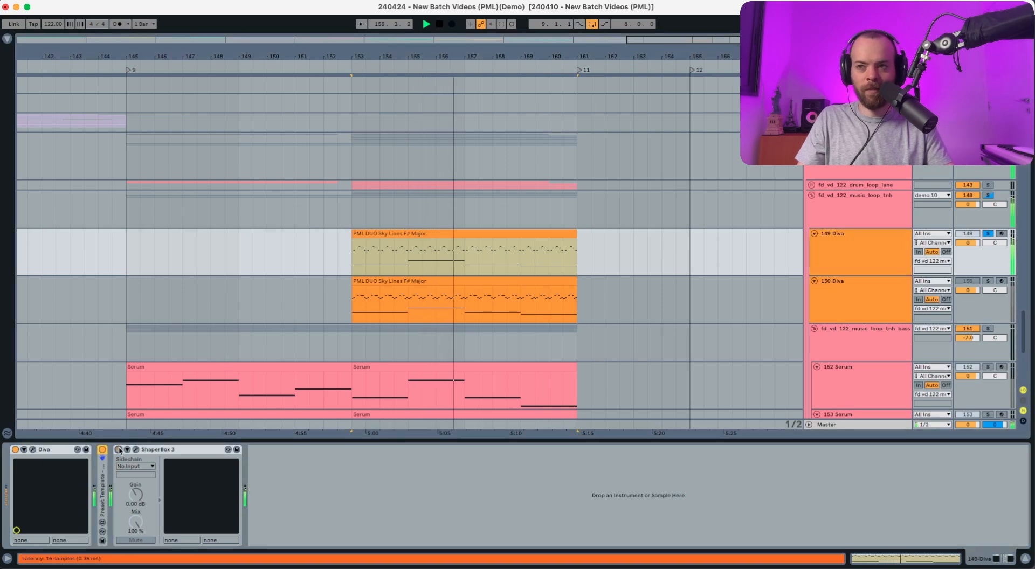
click(119, 449)
click(852, 238)
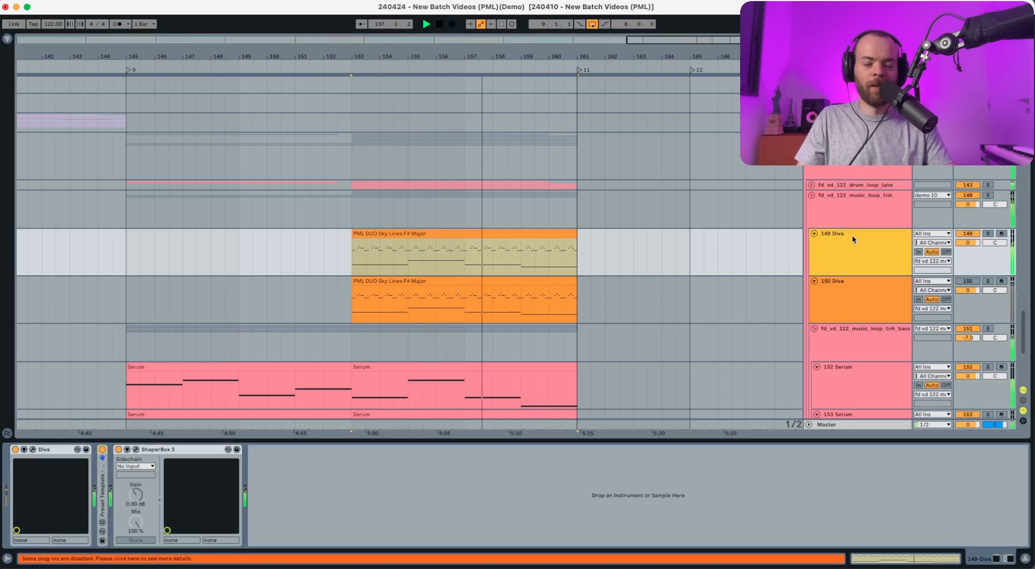
key(s)
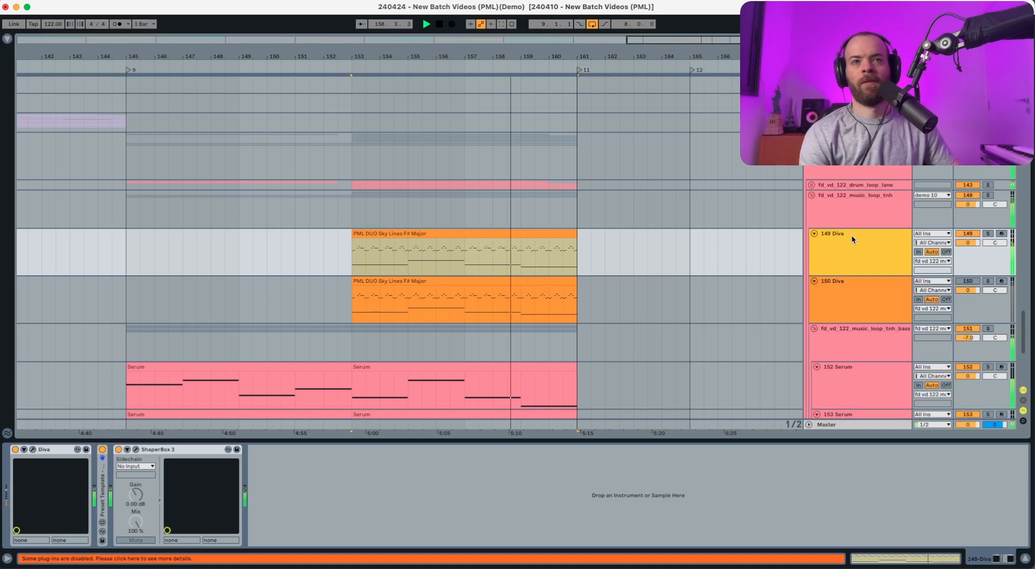
Loop the arrangement over the PML DUO Sky Lines F# Major clip on track 149 Diva and listen to it.
click(486, 236)
key(super+l)
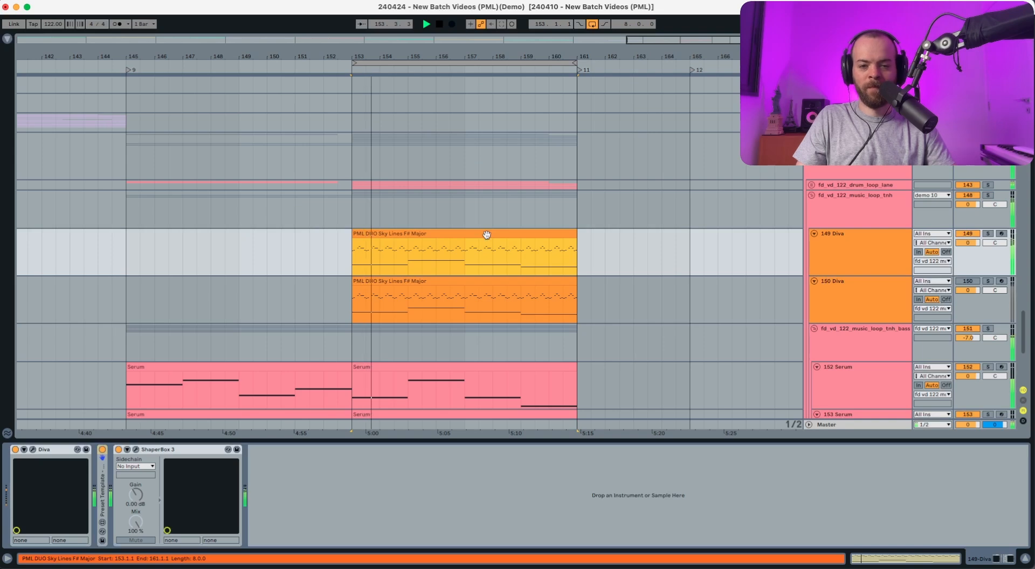
key(space)
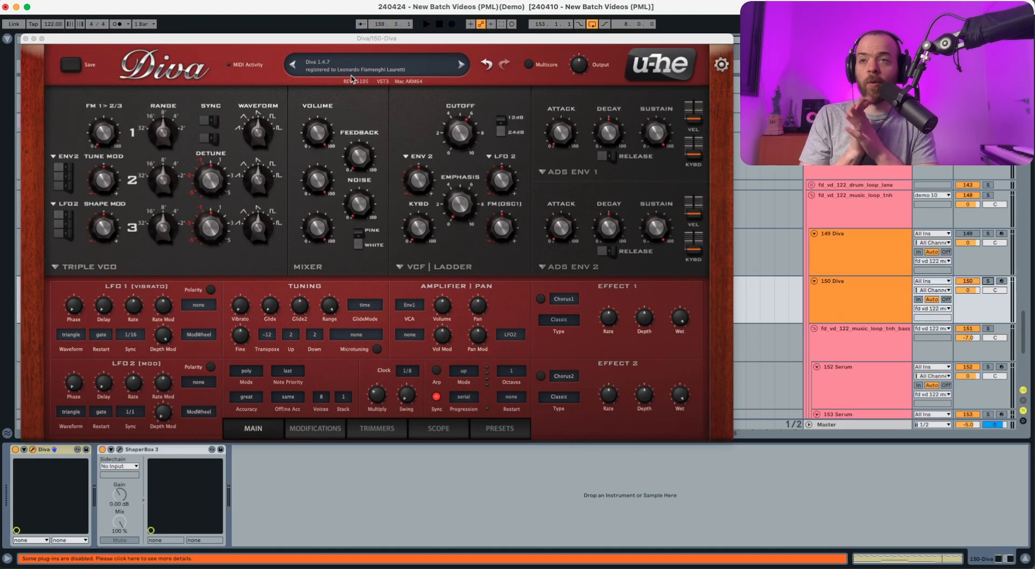
Inspect the ShaperBox 3 volume curve on 150 Diva, and solo the track to compare its sound with the effect bypassed and active.
click(120, 450)
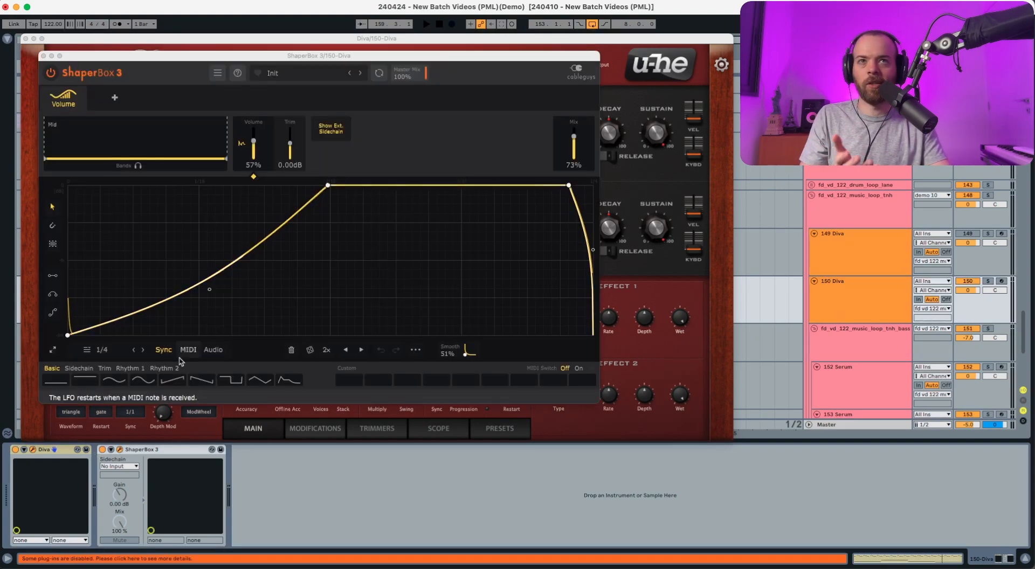
click(119, 450)
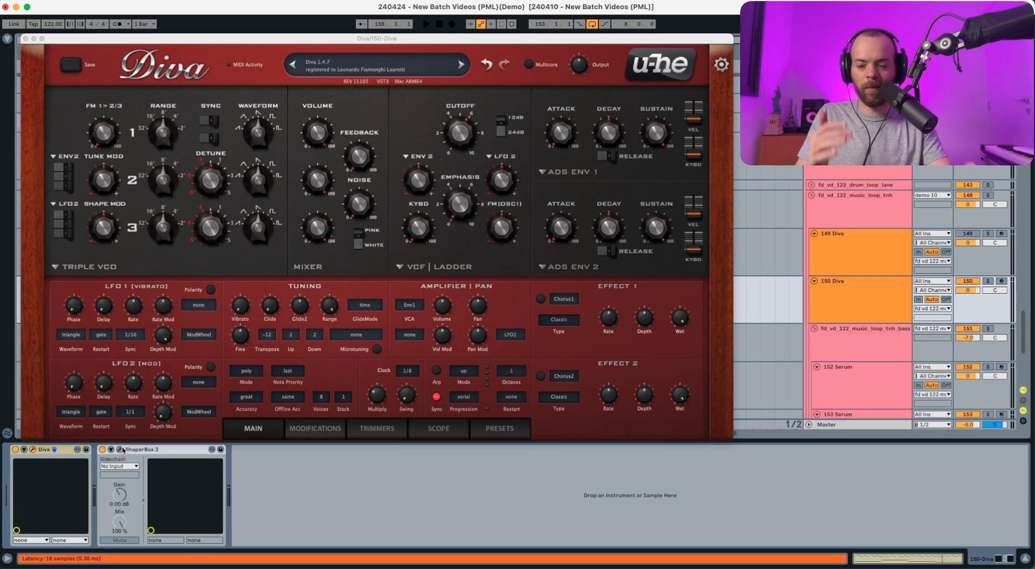
key(s)
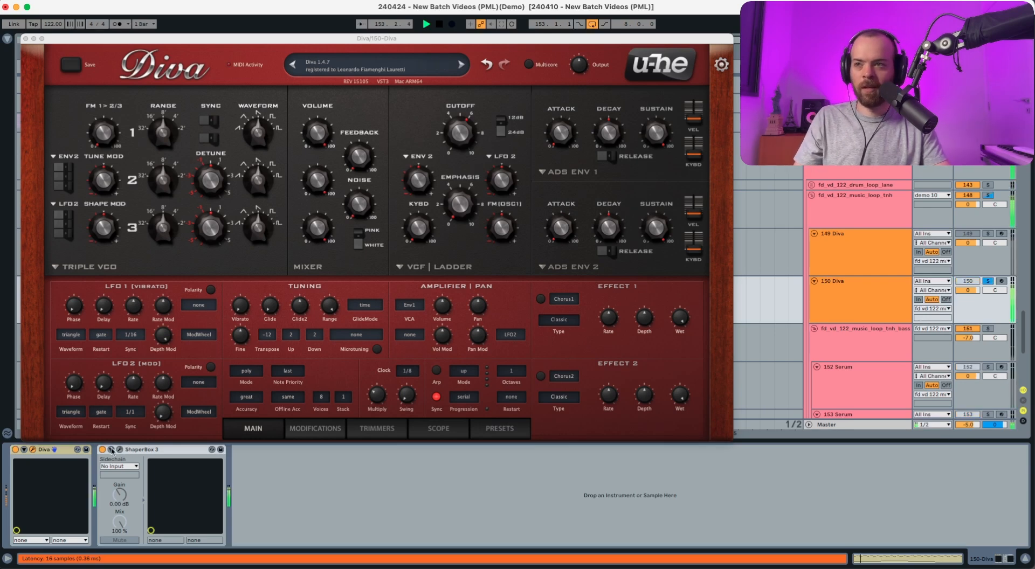
click(102, 451)
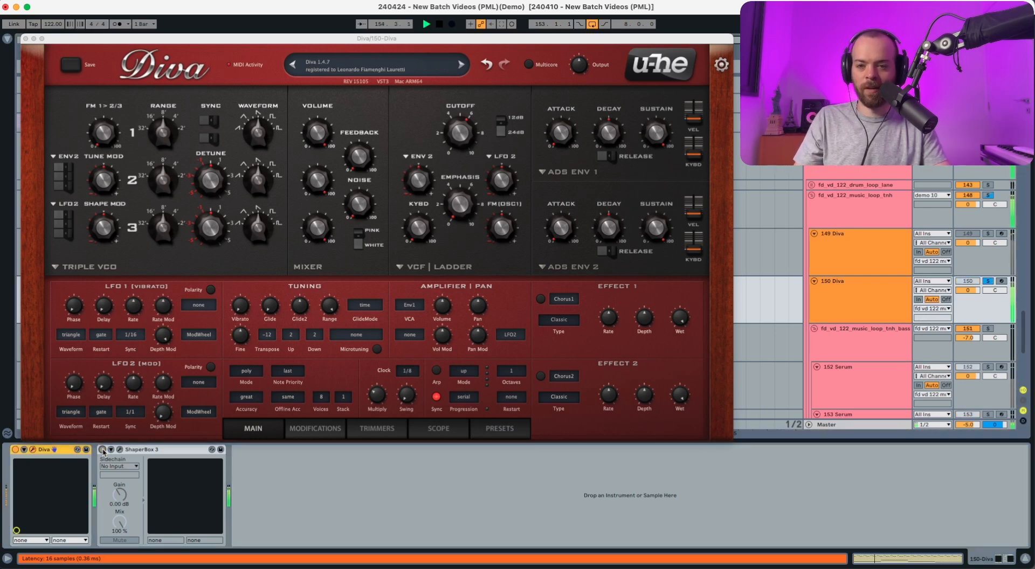
click(102, 450)
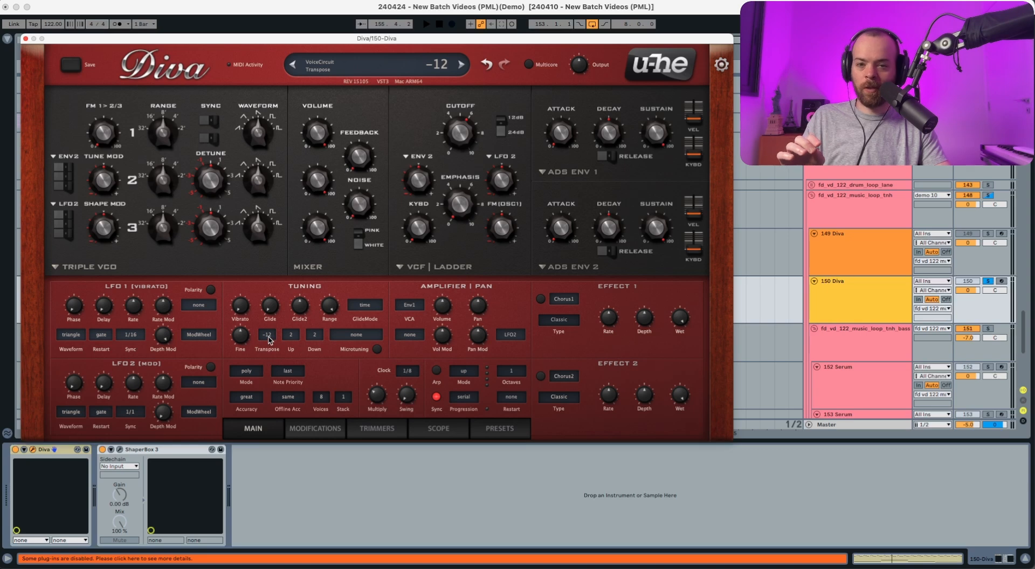
Set Diva's voice mode to duo, comparing it with poly during playback.
click(249, 371)
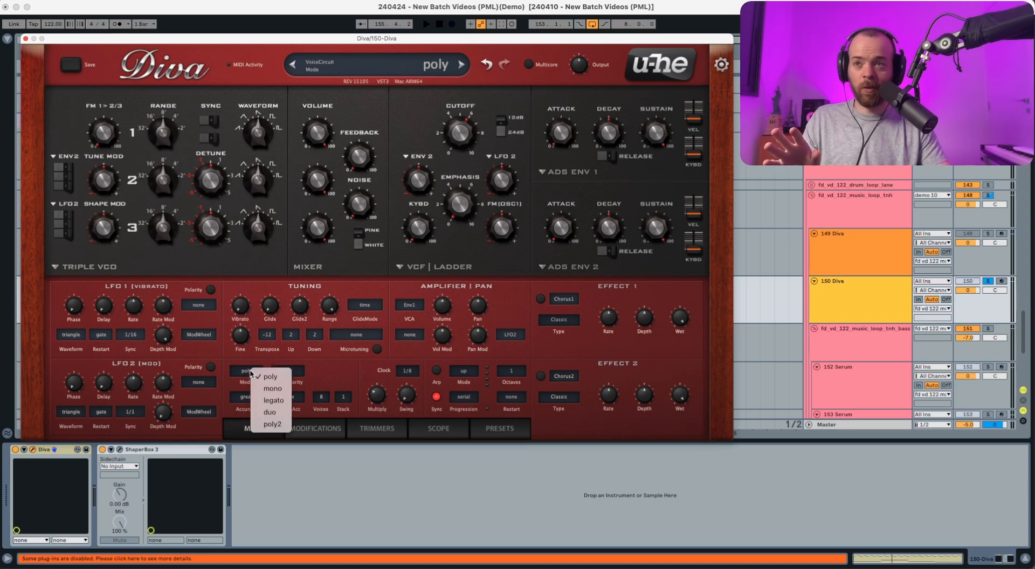
click(271, 412)
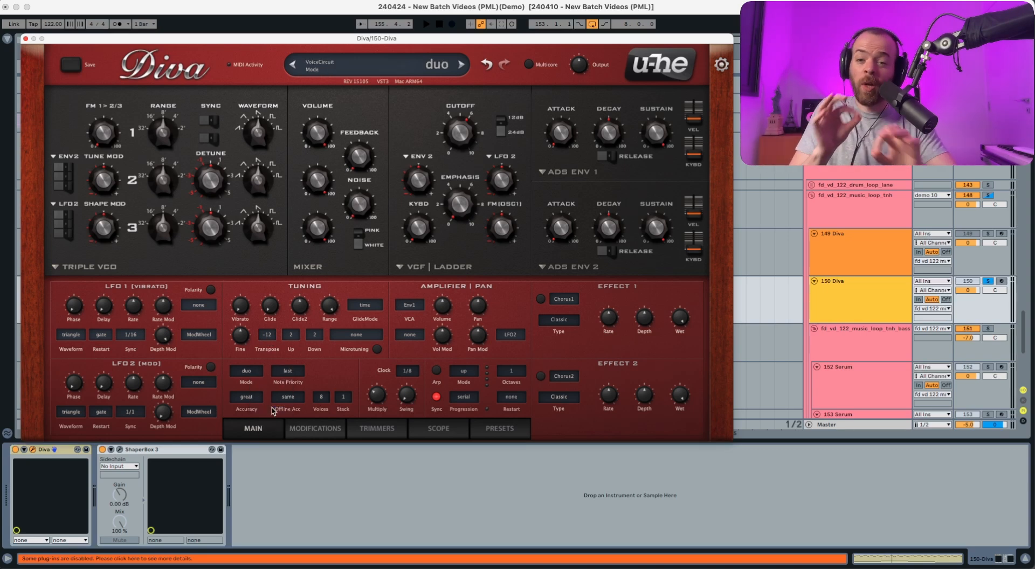
key(space)
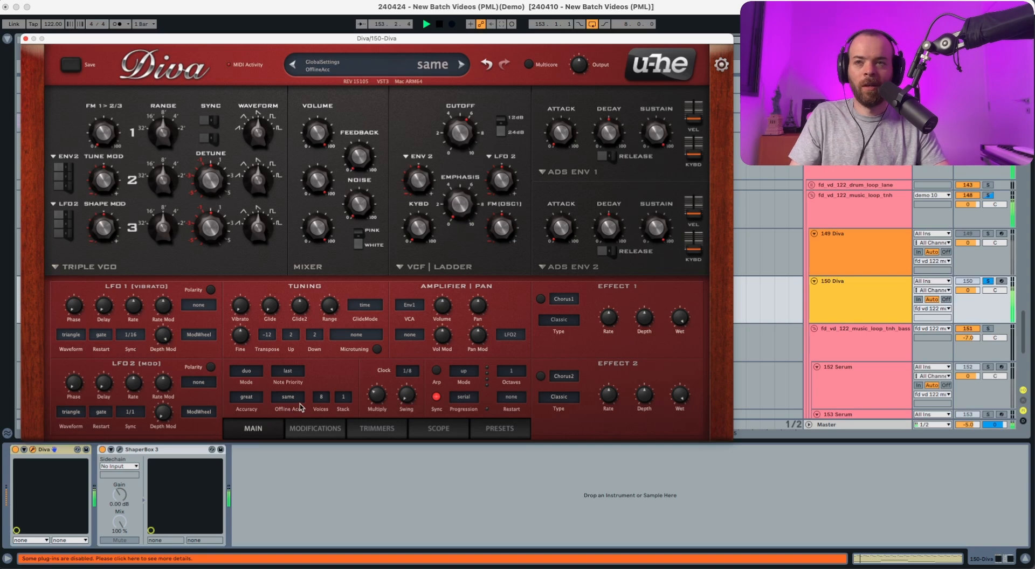
click(252, 376)
click(255, 378)
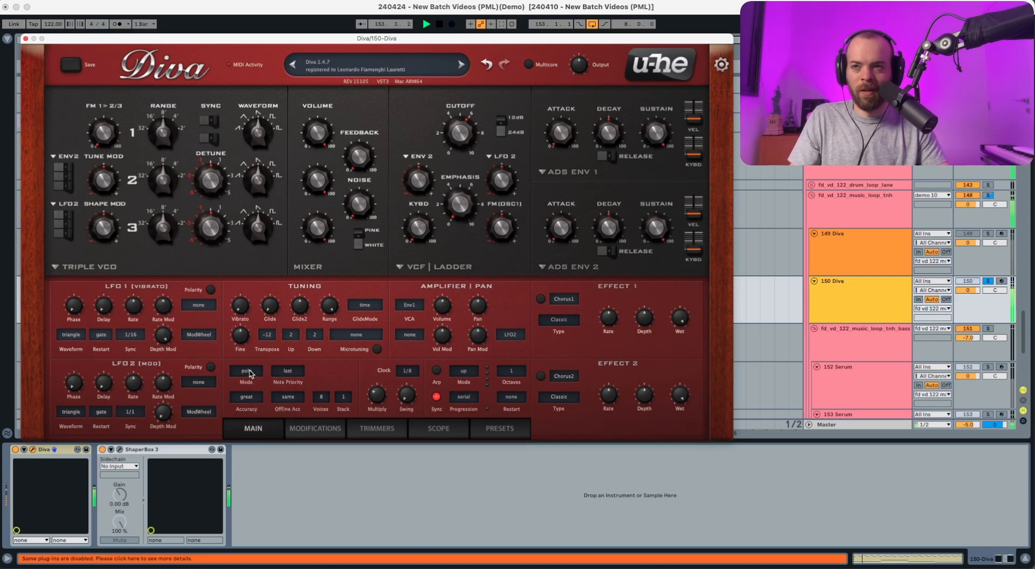
click(249, 374)
click(270, 415)
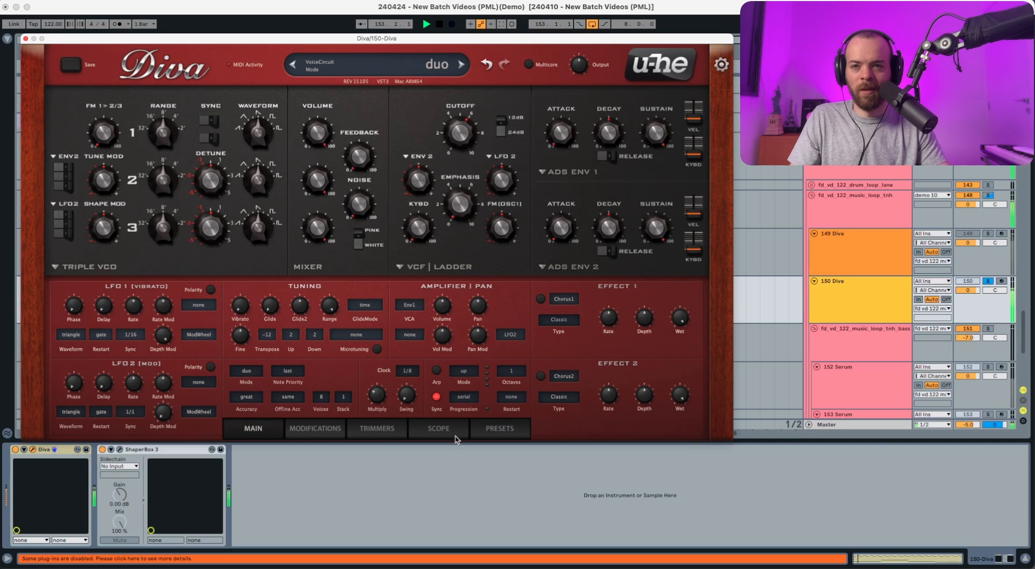
Set Diva's voice stack to 2 and use StackIndex as the pan modulation source with a raised Pan Mod depth.
click(343, 397)
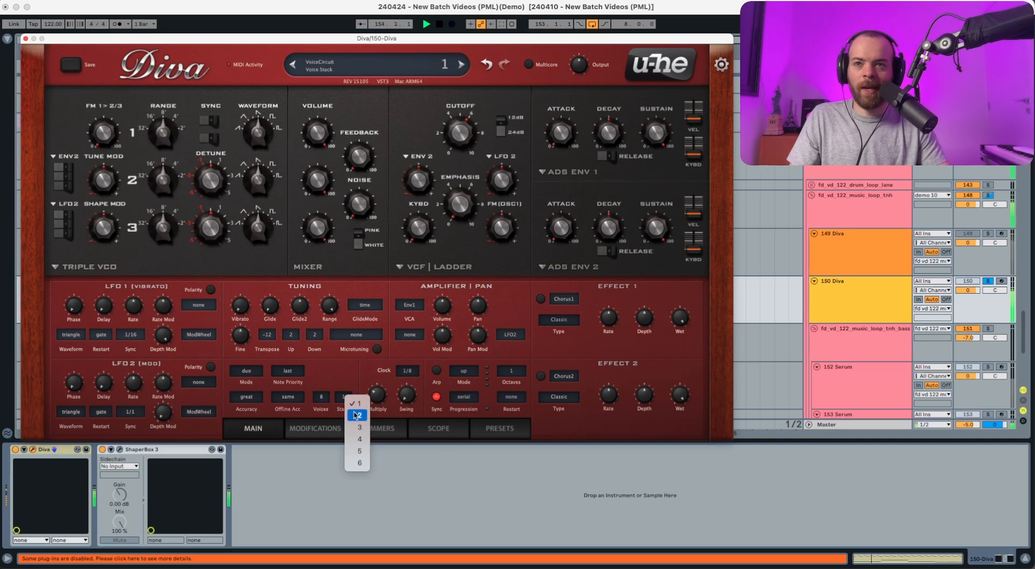
click(358, 415)
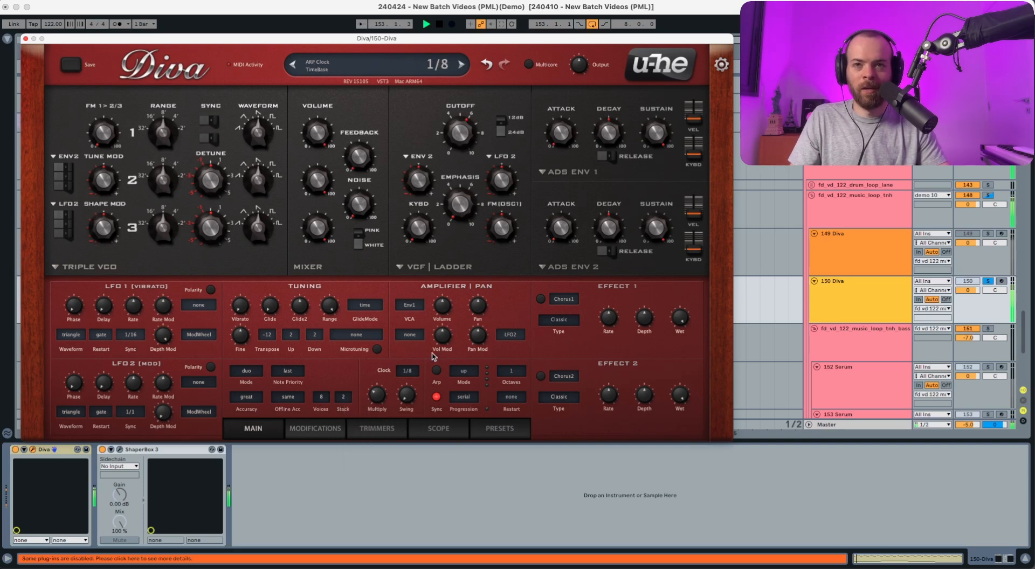
click(510, 335)
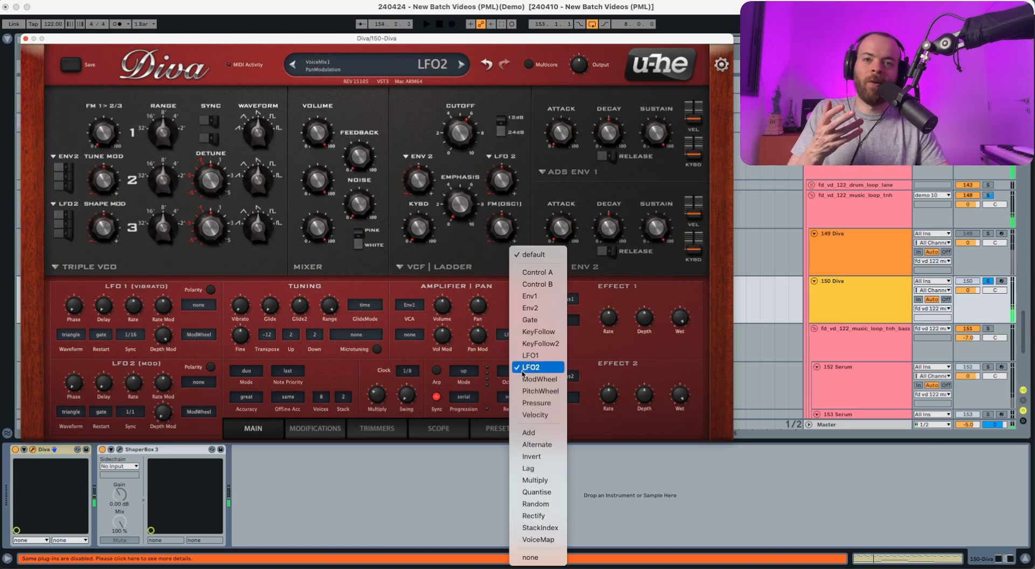
click(535, 515)
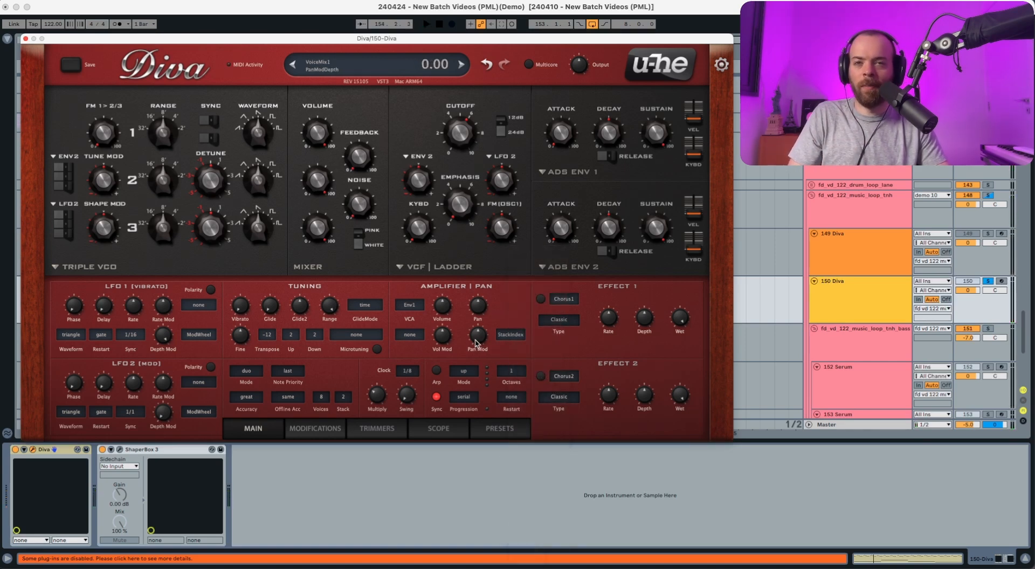
drag(477, 343, 487, 308)
key(space)
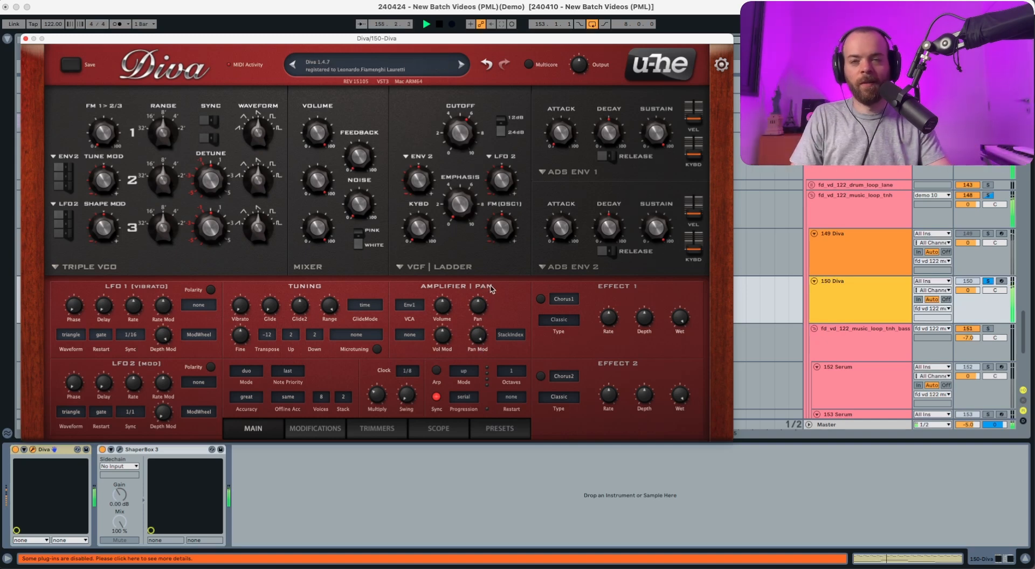
key(space)
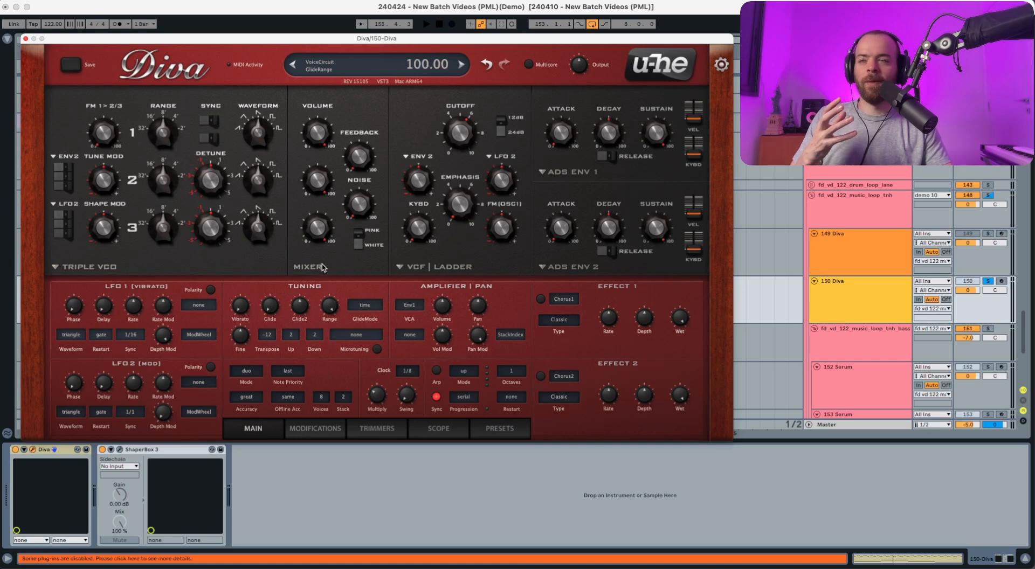
Turn down the mixer volumes of oscillators 3 and 2 and listen to oscillator 1 alone.
drag(318, 232, 317, 370)
drag(317, 183, 313, 299)
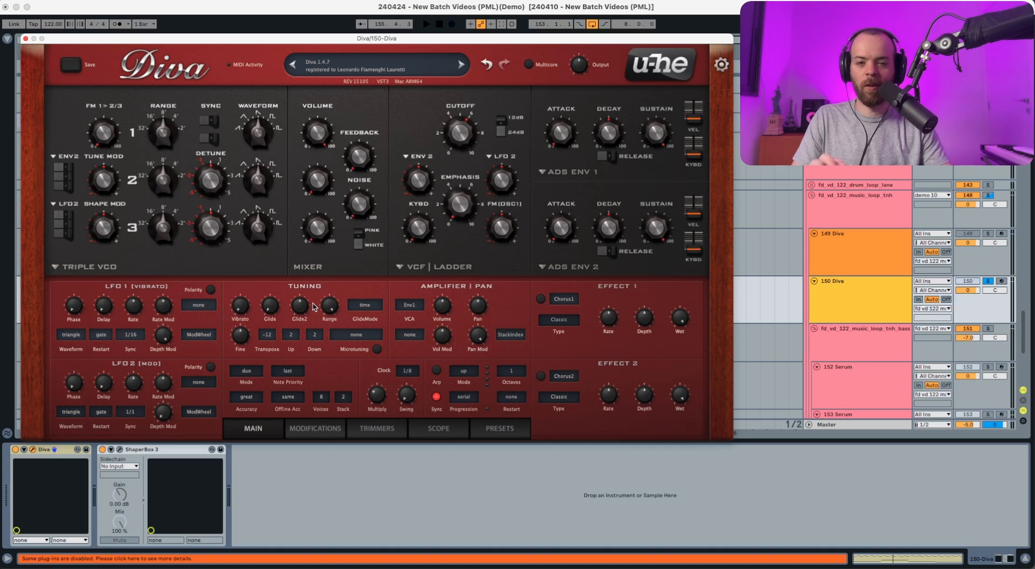
key(space)
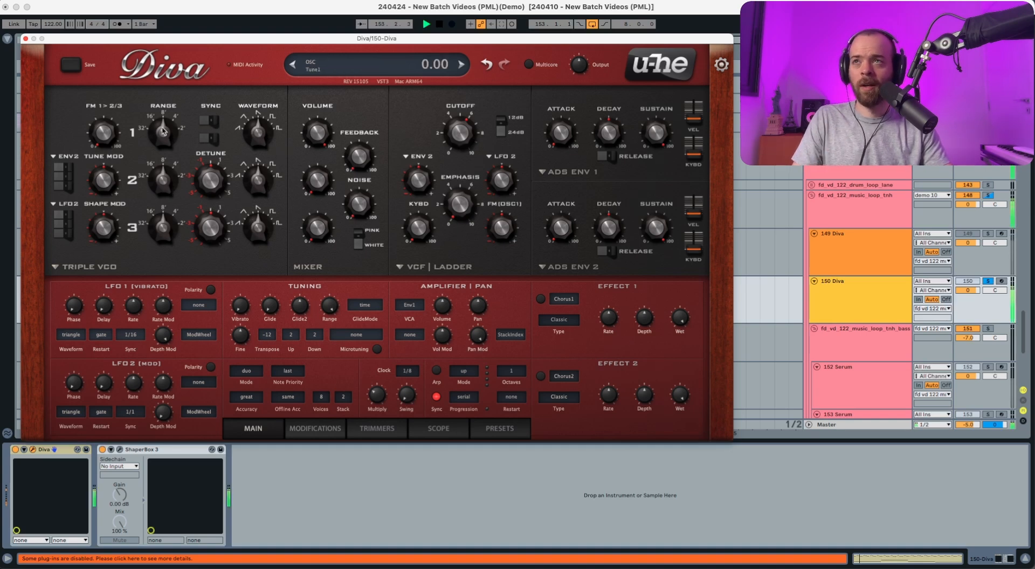
drag(155, 150, 154, 166)
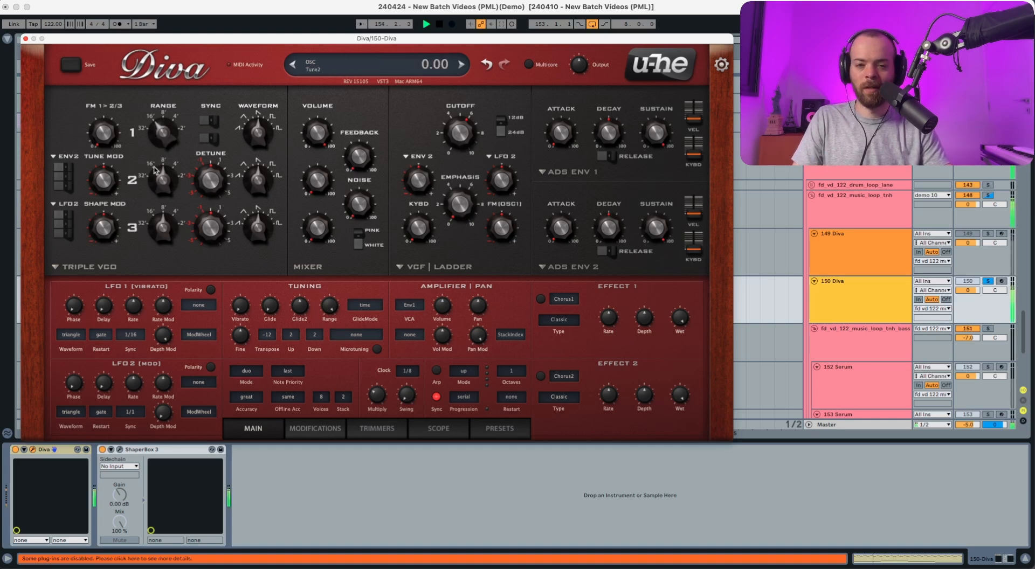
Raise oscillator 2's volume with oscillator 1 turned down to 0, and bring oscillator 1's volume back up to 50.50.
drag(308, 133, 301, 192)
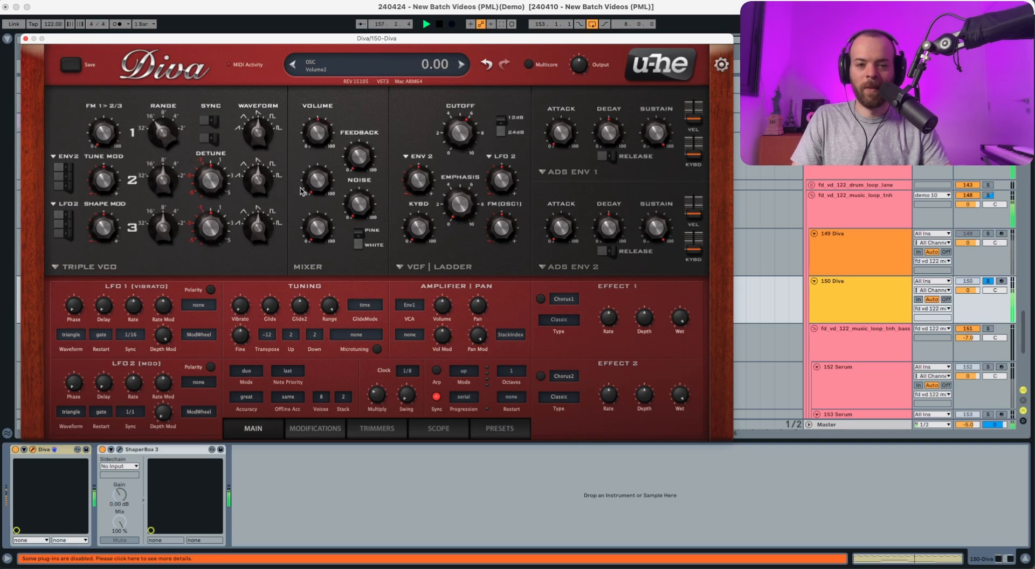
key(space)
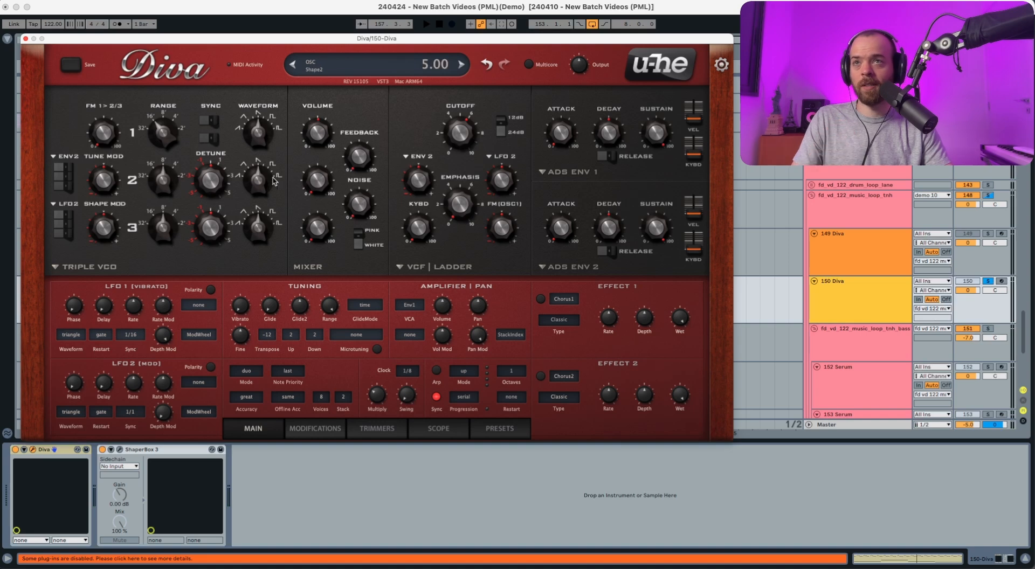
key(space)
drag(311, 186, 318, 128)
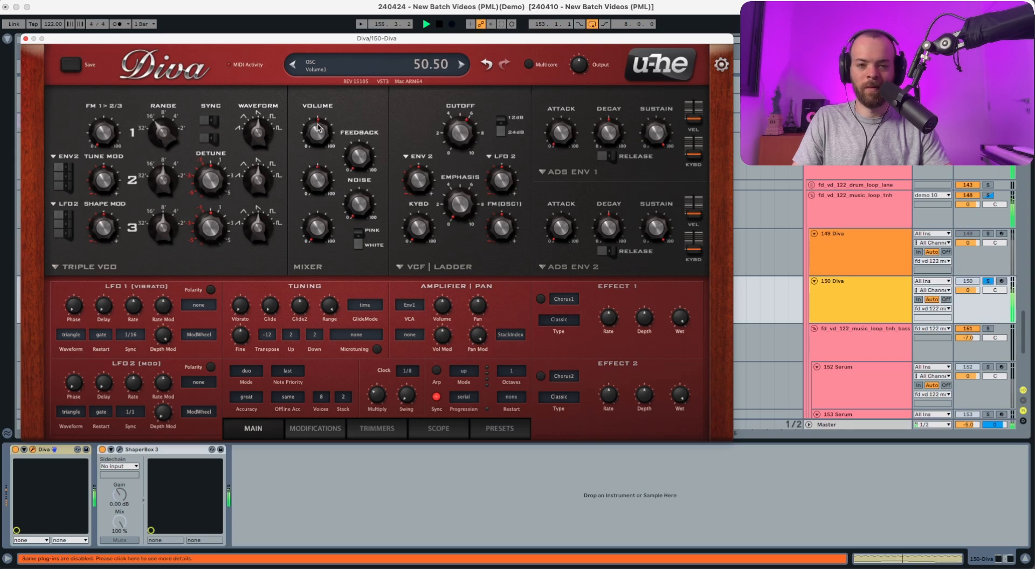
key(space)
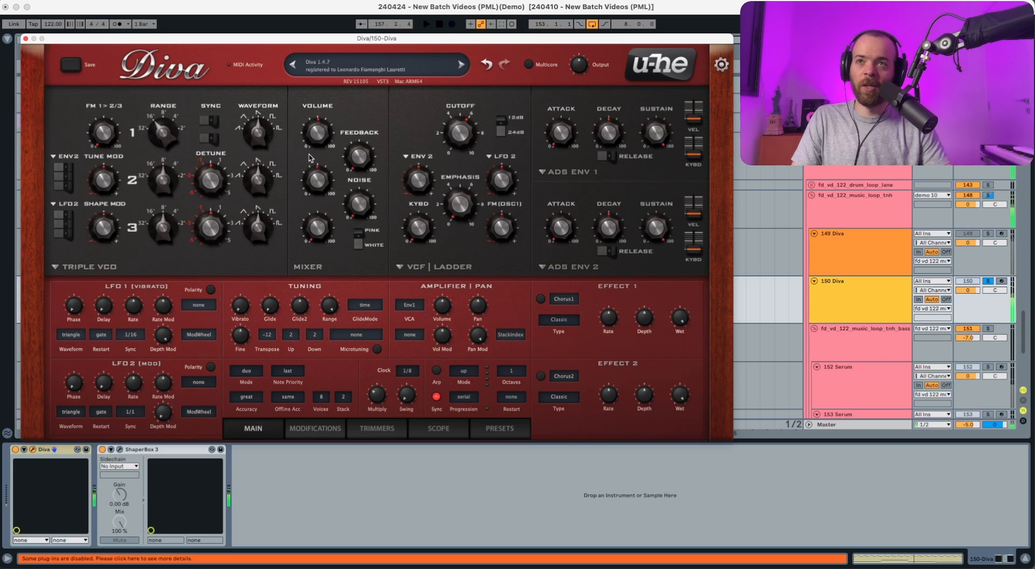
Blend oscillator 3 into the mix and set the noise volume to 18.00 during playback.
key(space)
drag(317, 239, 322, 182)
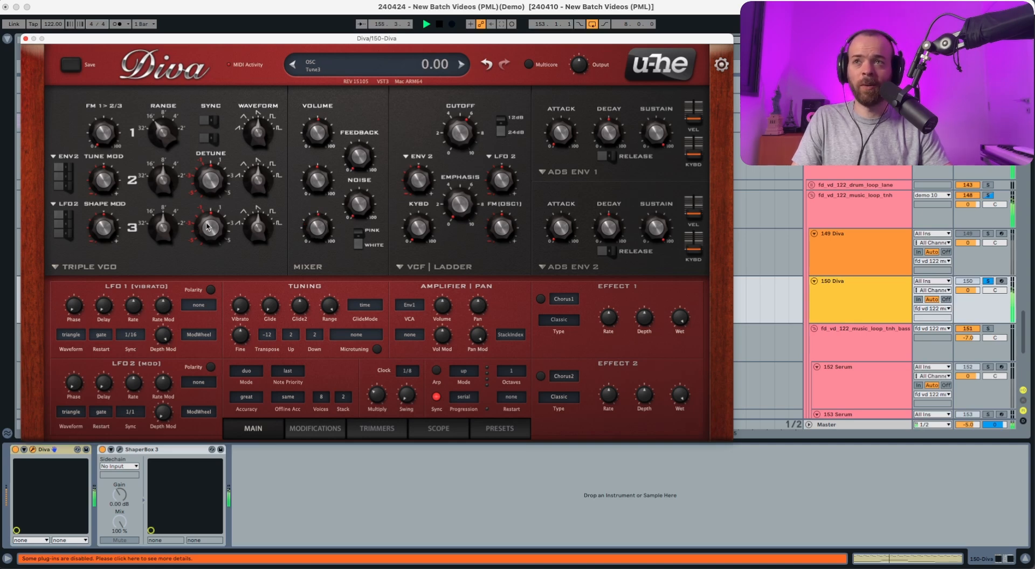
drag(209, 227, 208, 228)
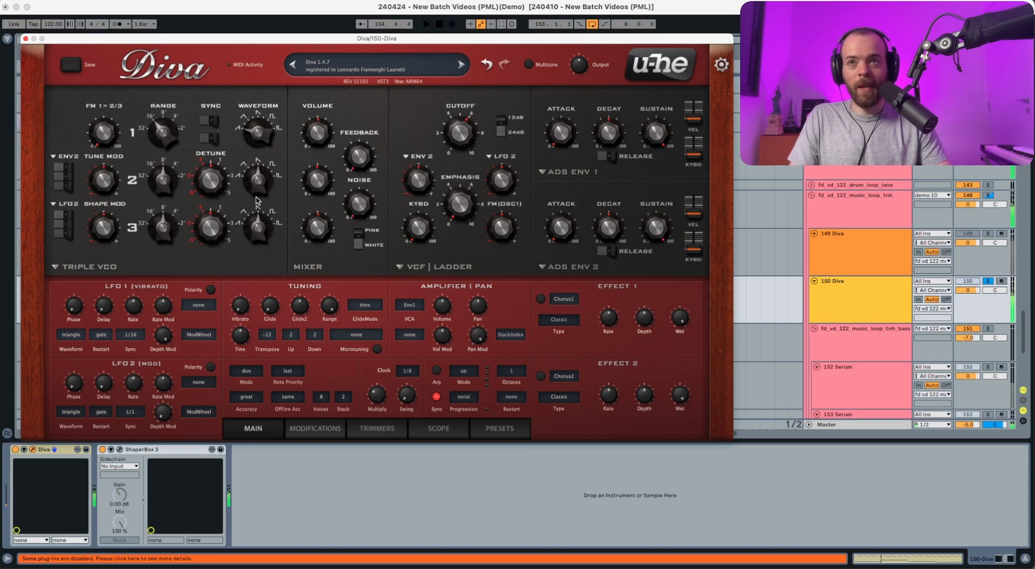
drag(356, 210, 357, 187)
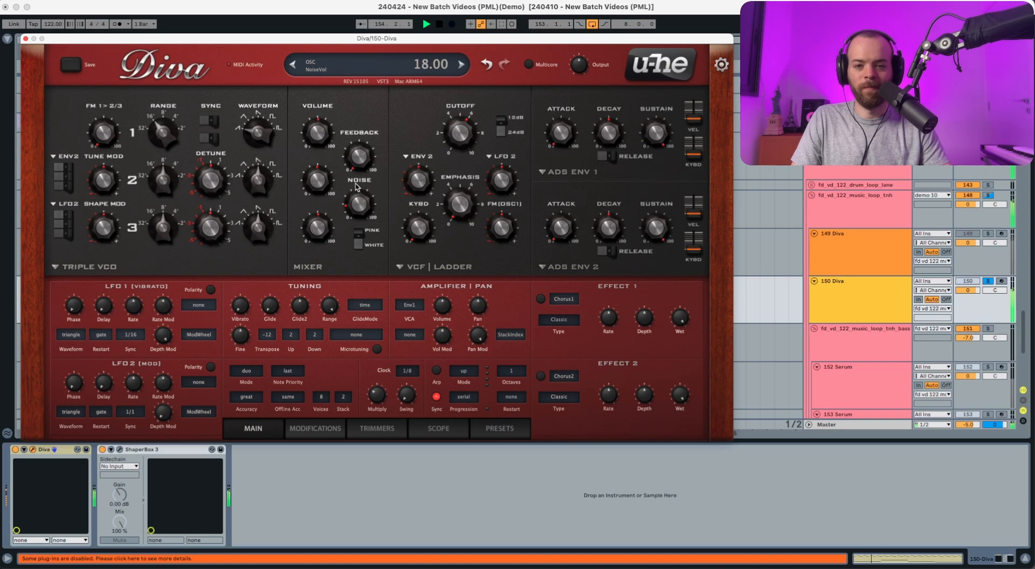
key(space)
Switch Diva's filter model to Cascade, using its clean character and the 12 dB slope.
click(425, 269)
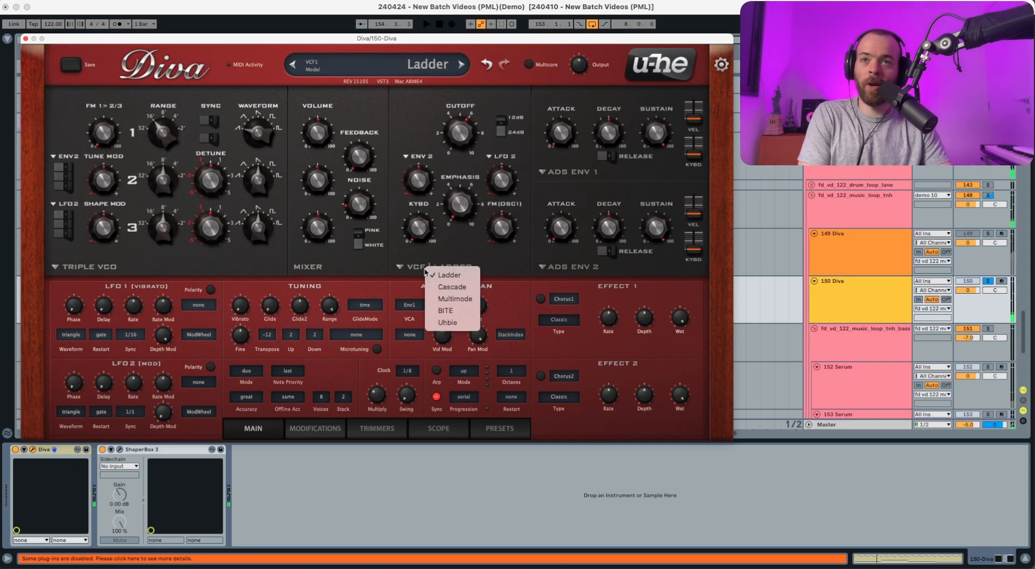
click(445, 291)
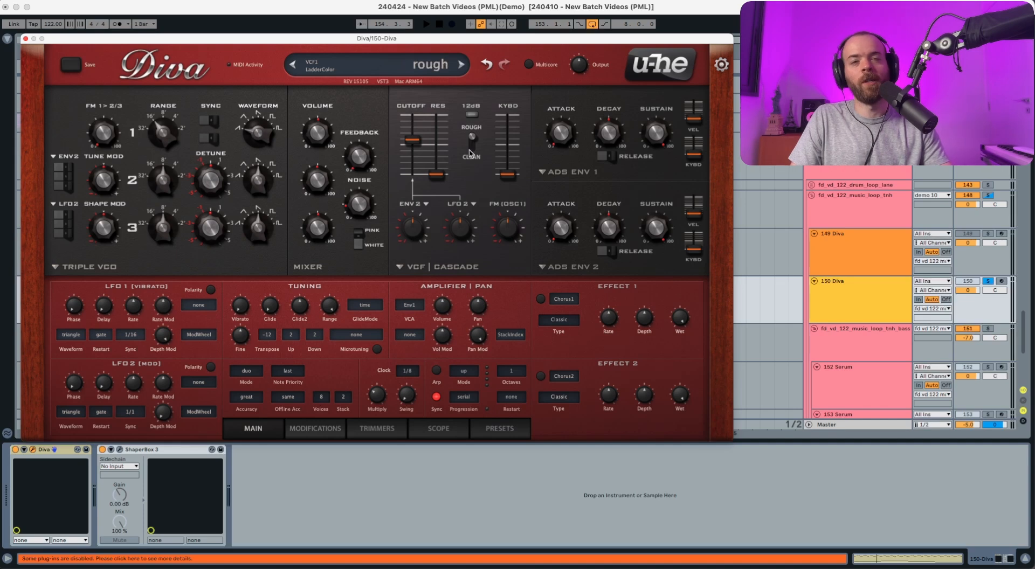
click(470, 151)
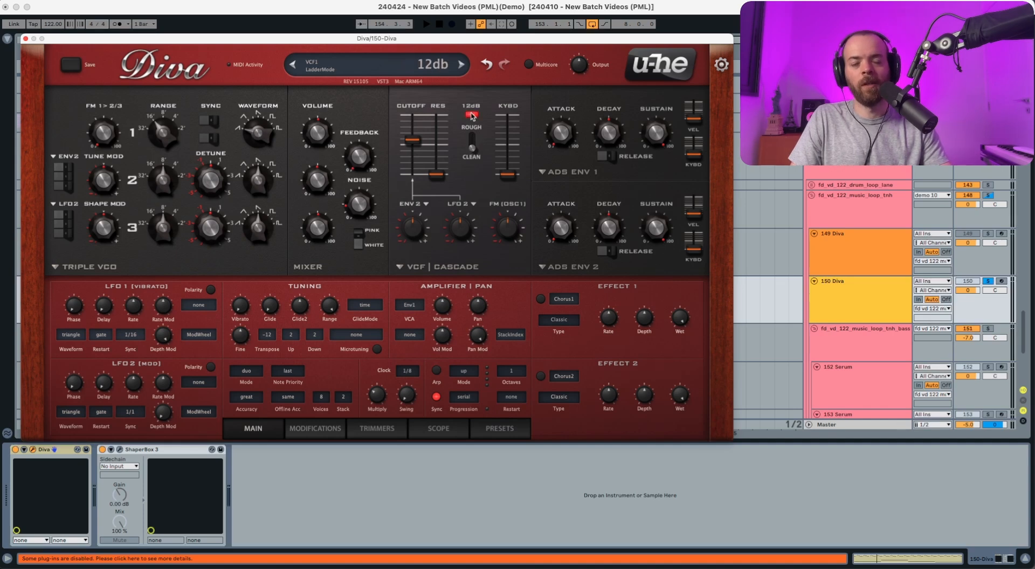
During playback, set the filter cutoff to 81.00, raise the resonance slightly and set the filter's keyboard follow to 46.50.
key(space)
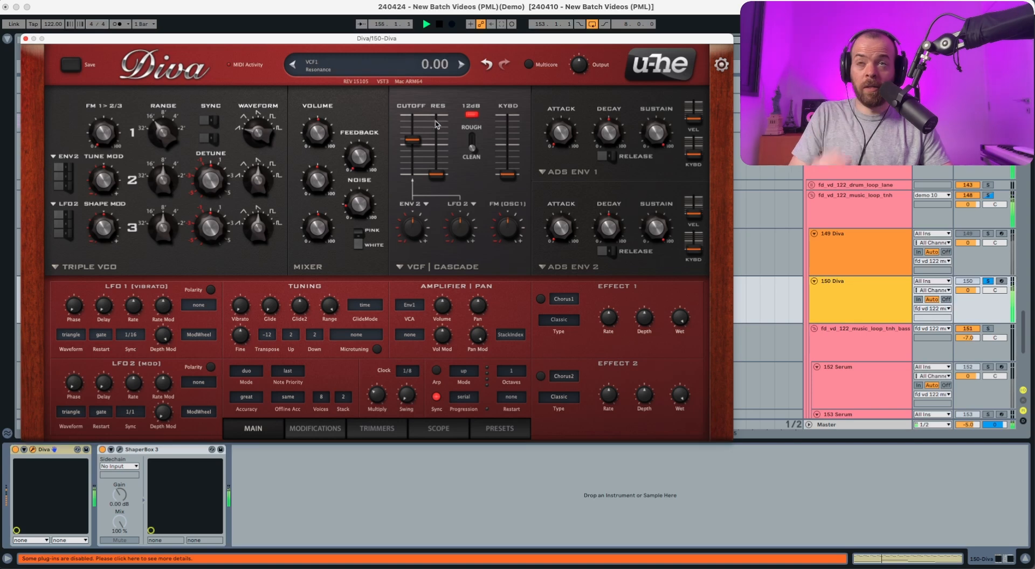
drag(413, 141, 413, 152)
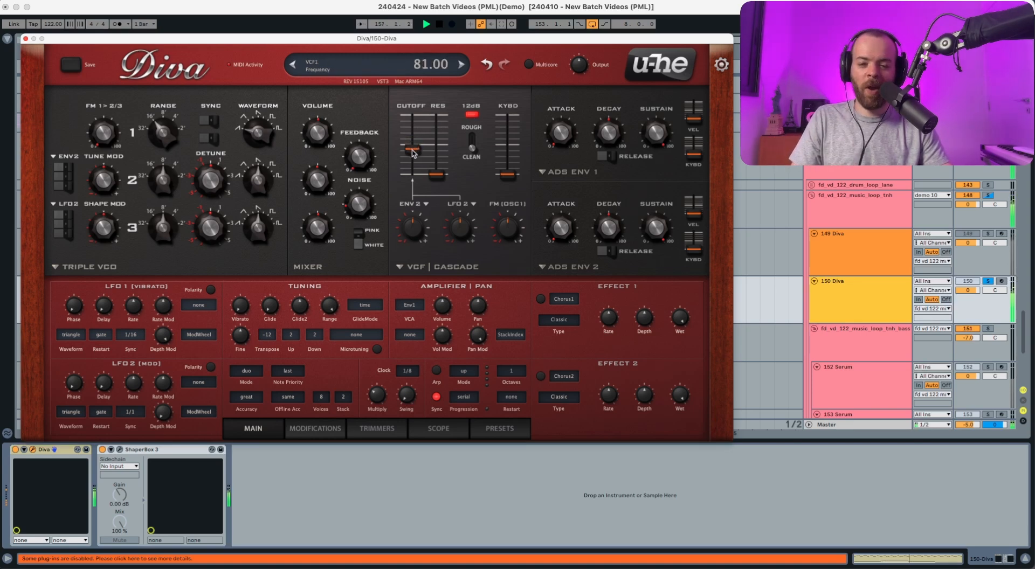
drag(413, 152, 413, 121)
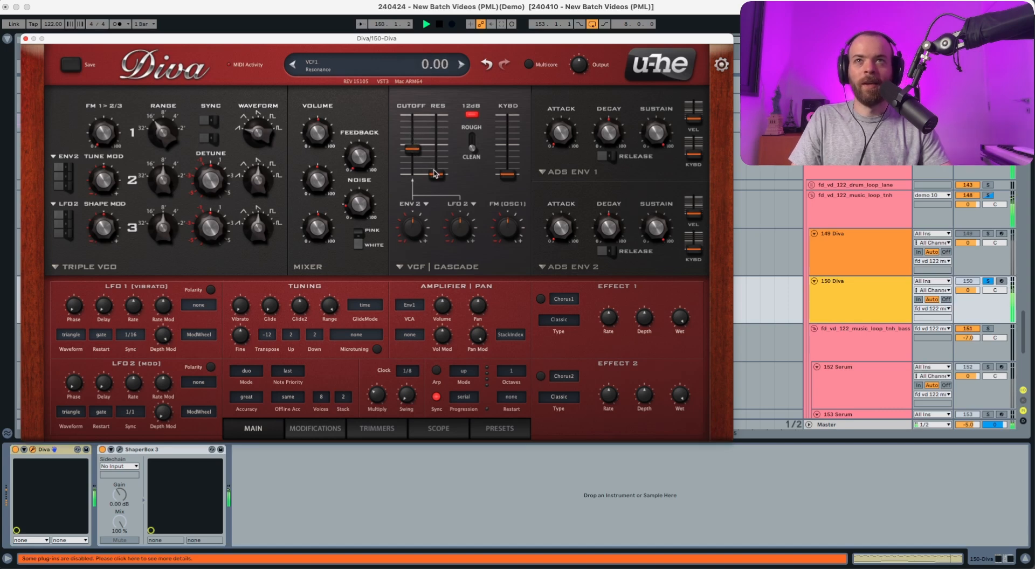
drag(436, 174, 435, 166)
drag(507, 181, 510, 124)
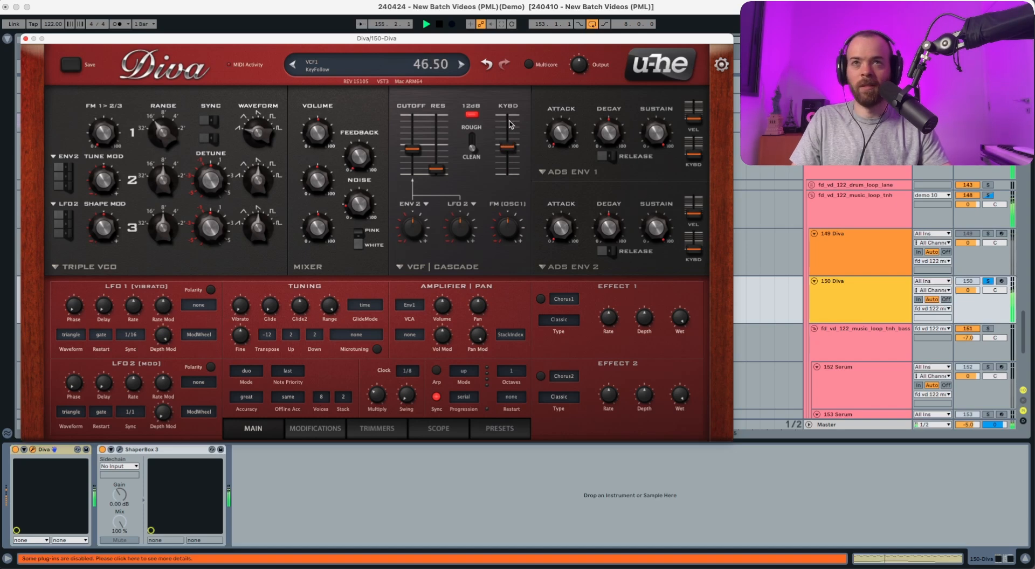
key(space)
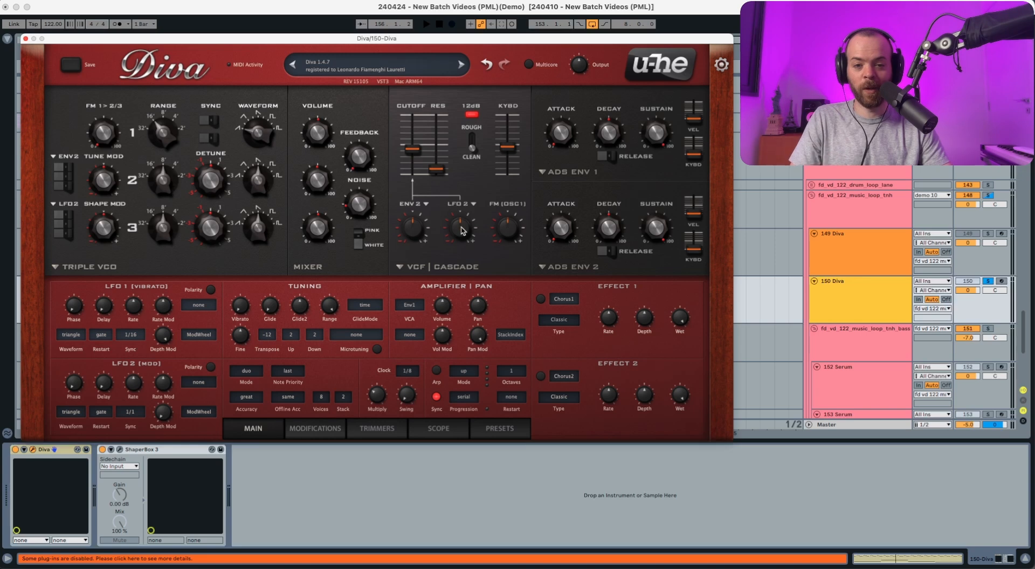
Set the filter's LFO 2 modulation depth to 52.00 during playback and switch on LFO 2's polarity option.
key(space)
drag(461, 230, 464, 215)
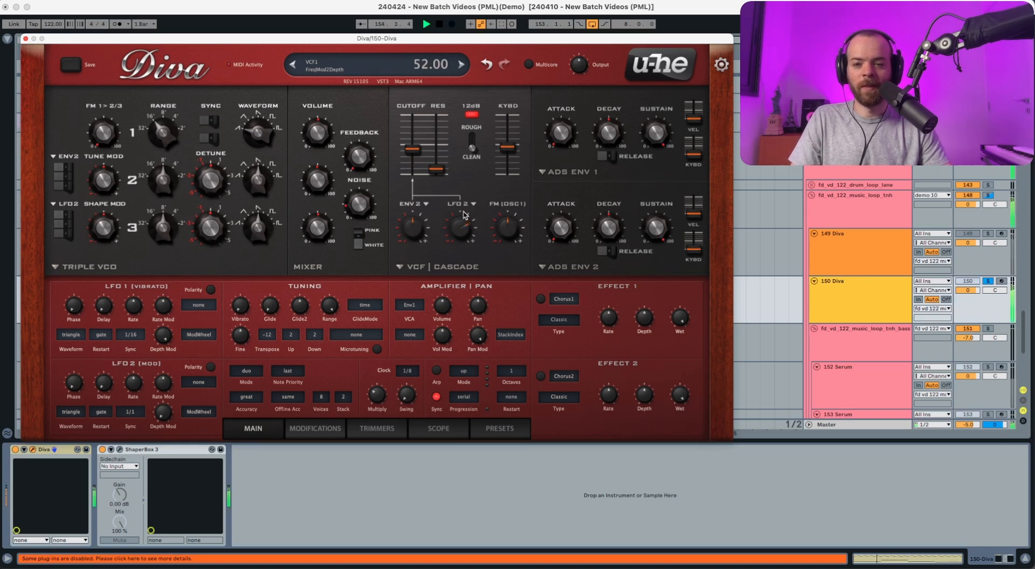
key(space)
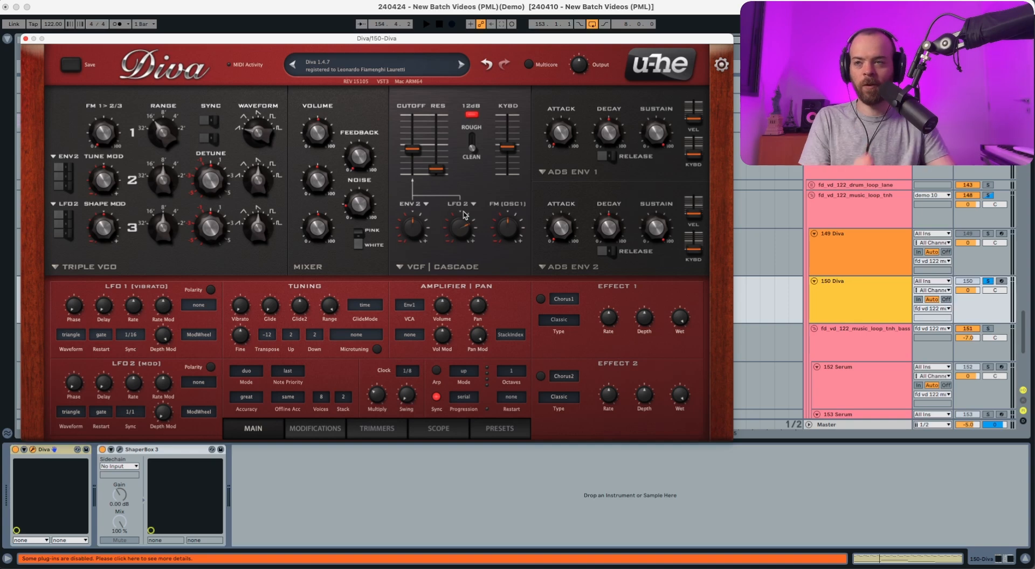
click(210, 368)
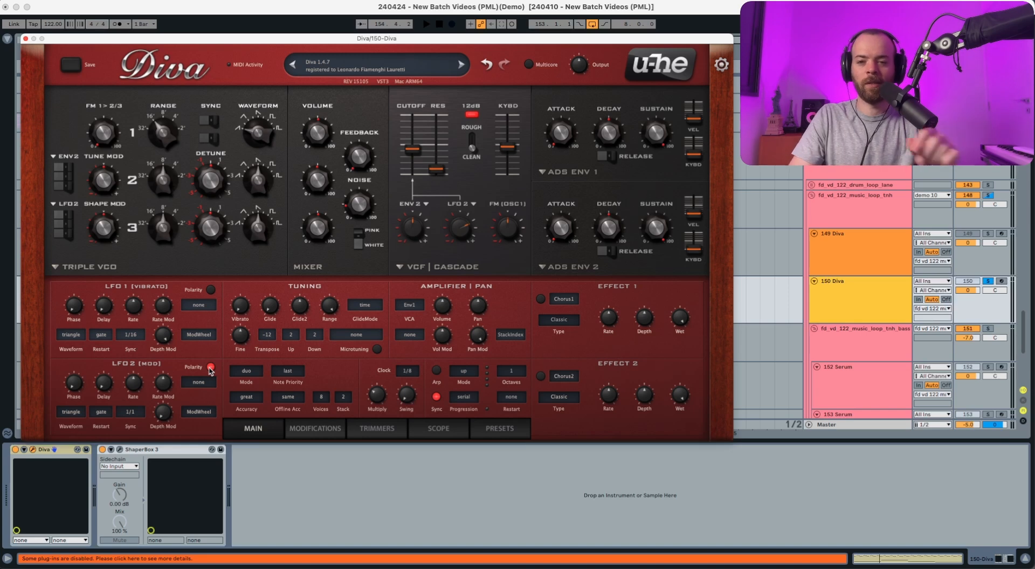
Set LFO 2 to the saw down waveform with a 1/16 rate and sync restart during playback.
key(space)
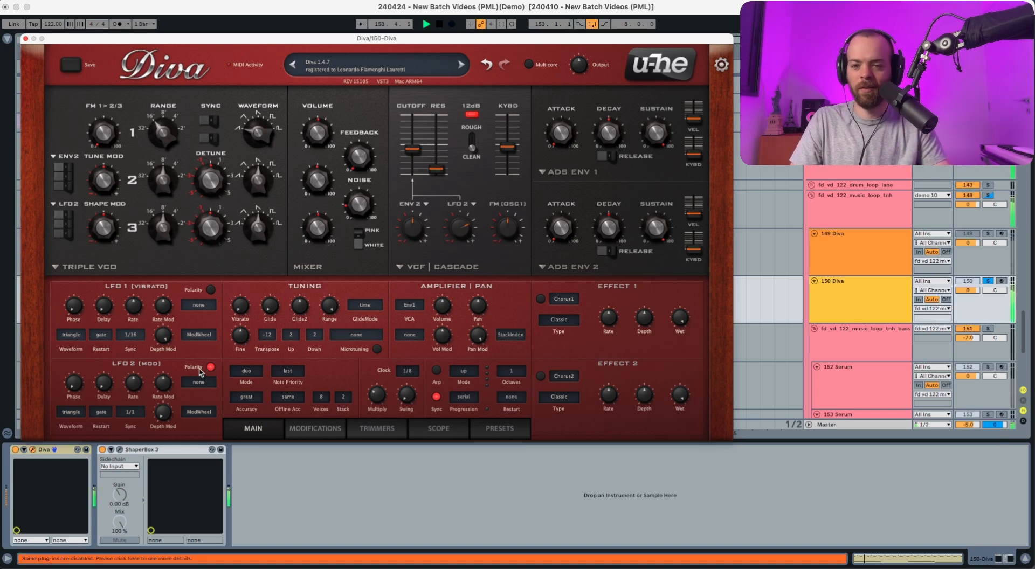
click(79, 411)
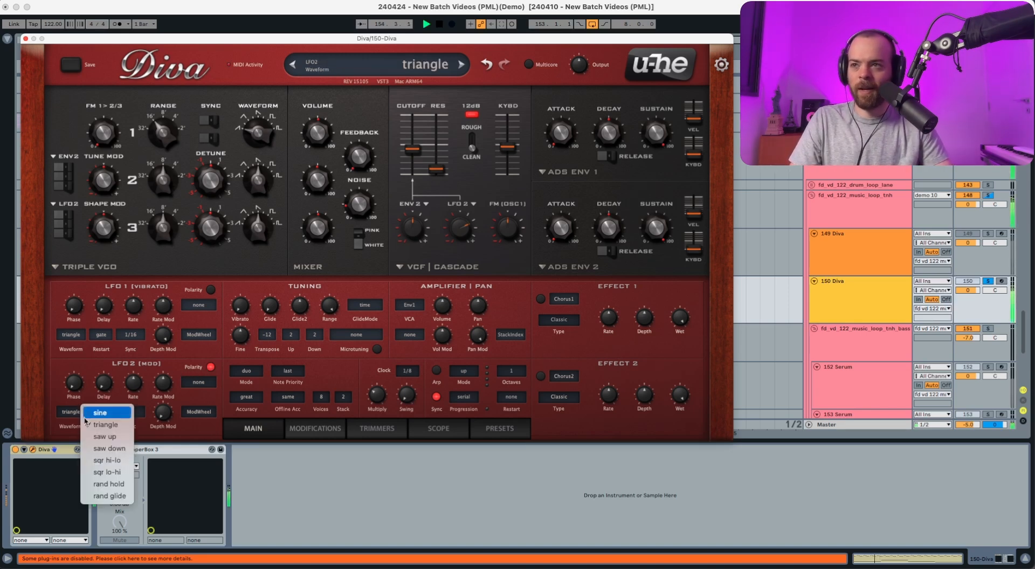
click(103, 449)
click(129, 412)
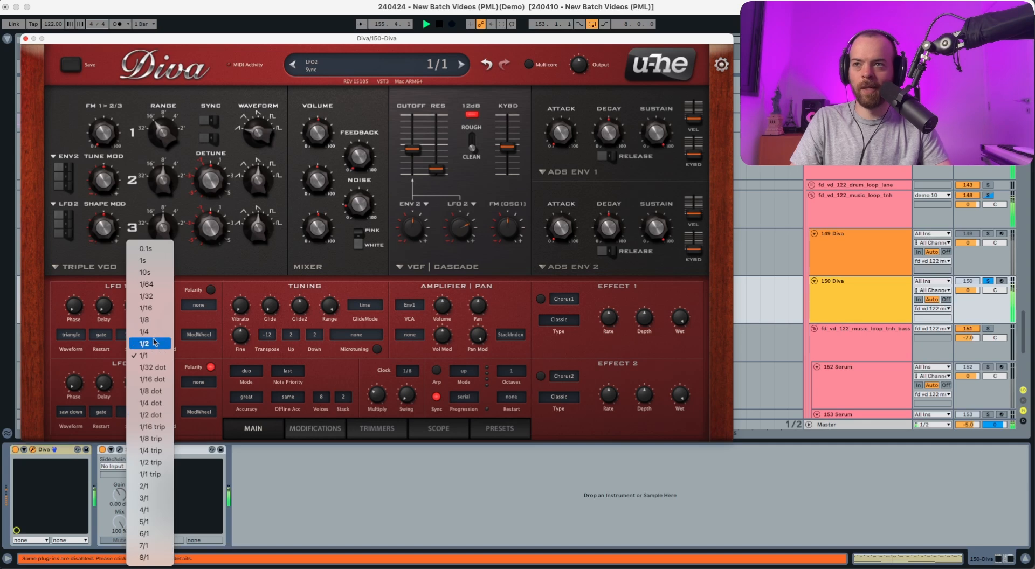
click(154, 309)
click(103, 413)
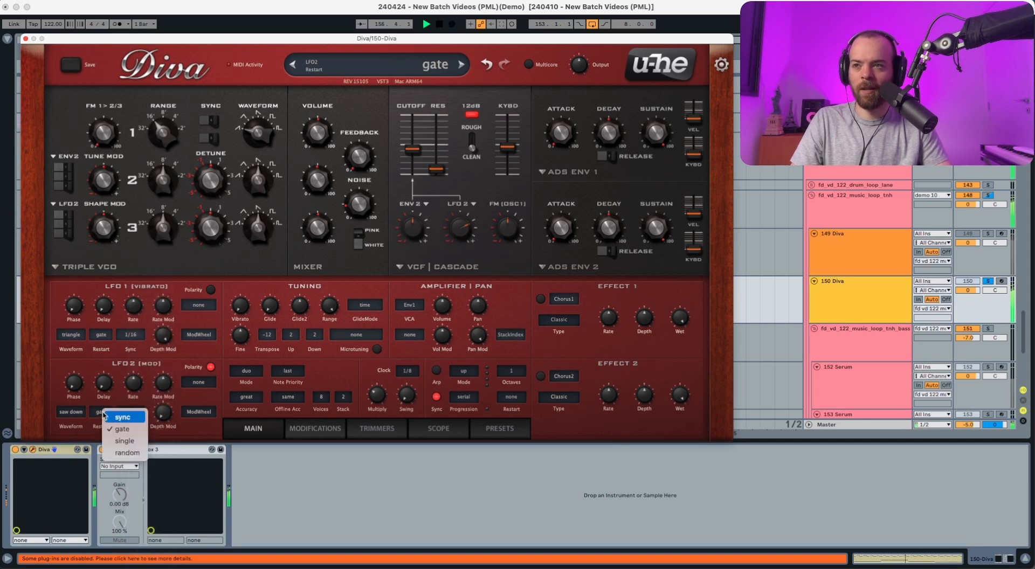
click(122, 417)
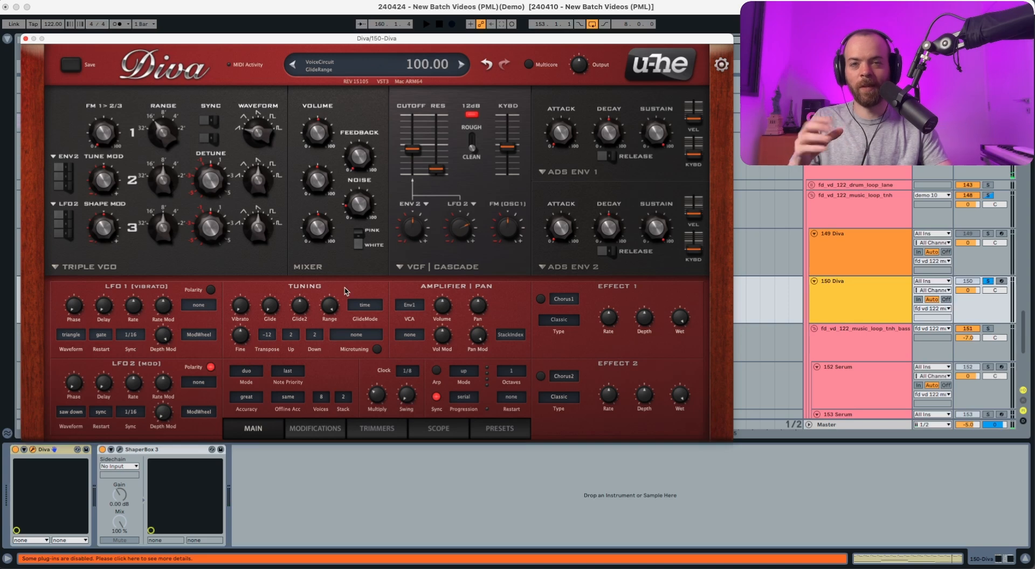
Set the filter FM from oscillator 1 to -2.80 and listen to the part.
key(space)
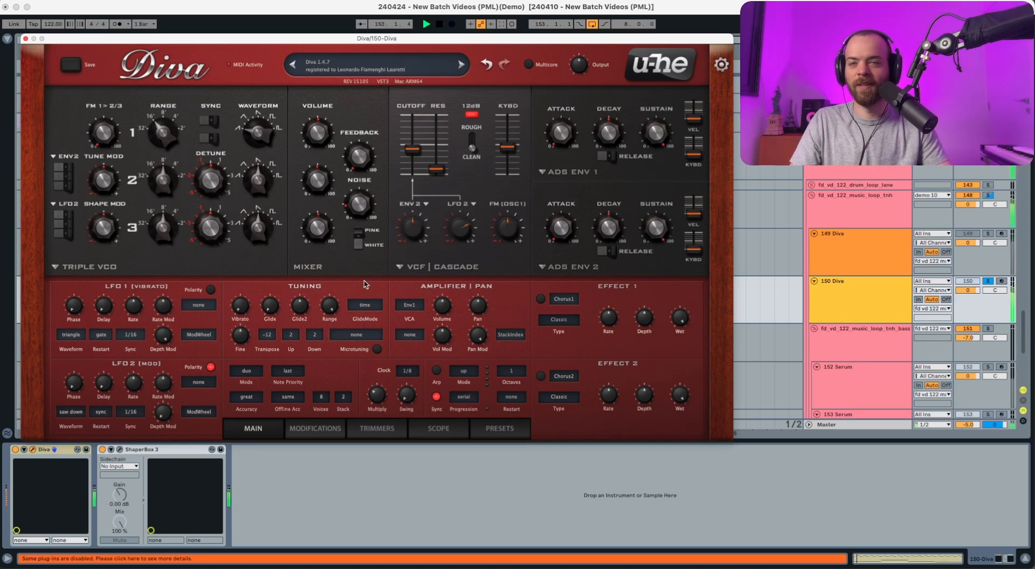
drag(498, 226, 501, 234)
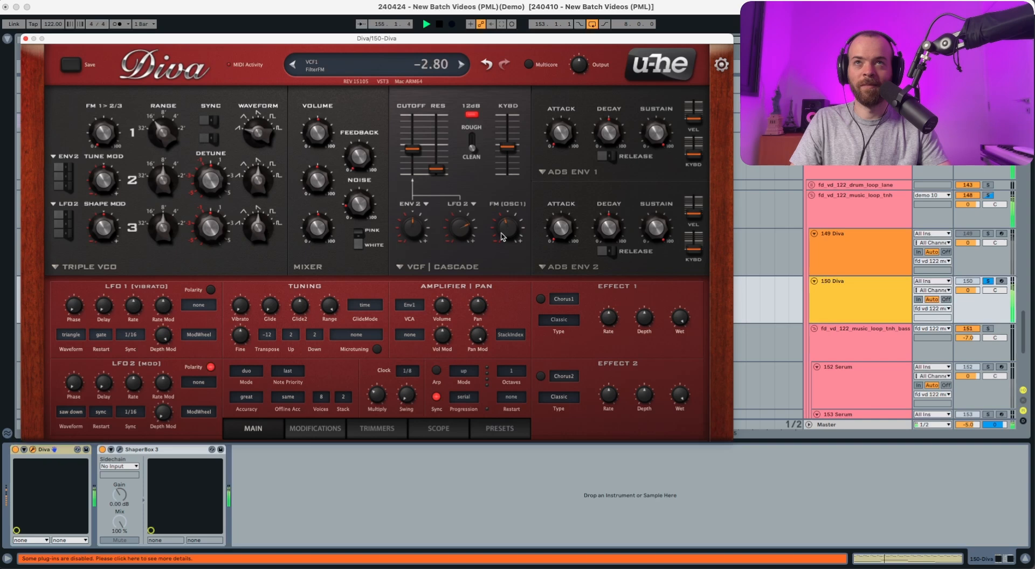
key(space)
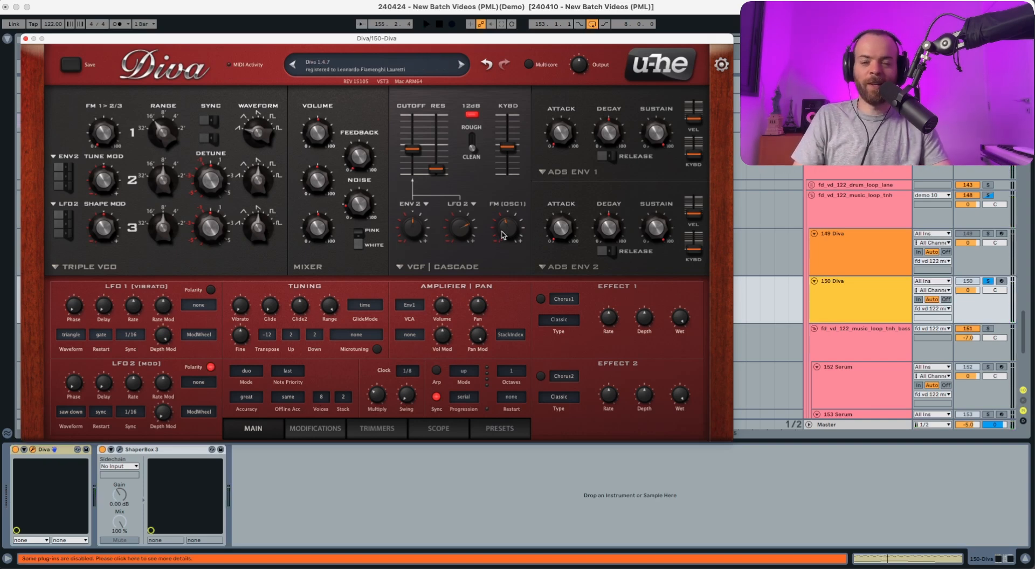
key(space)
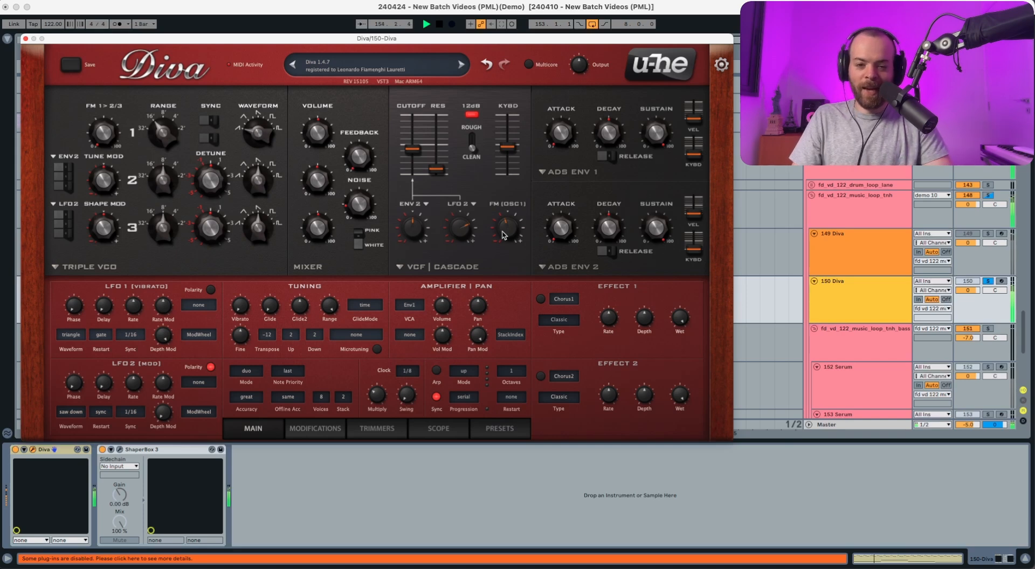
key(space)
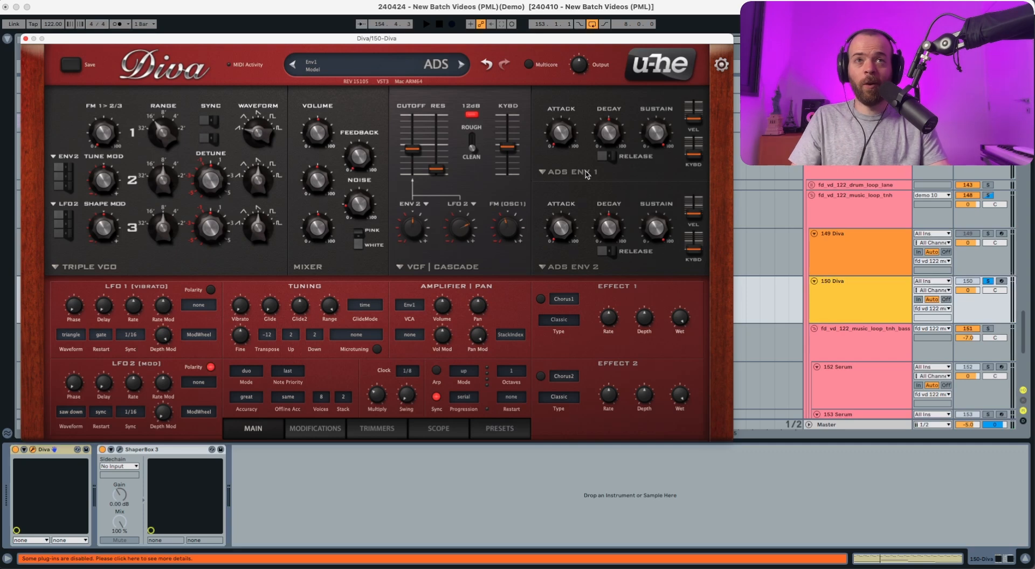
Switch on the release of envelope 1 and adjust its sustain during playback.
key(space)
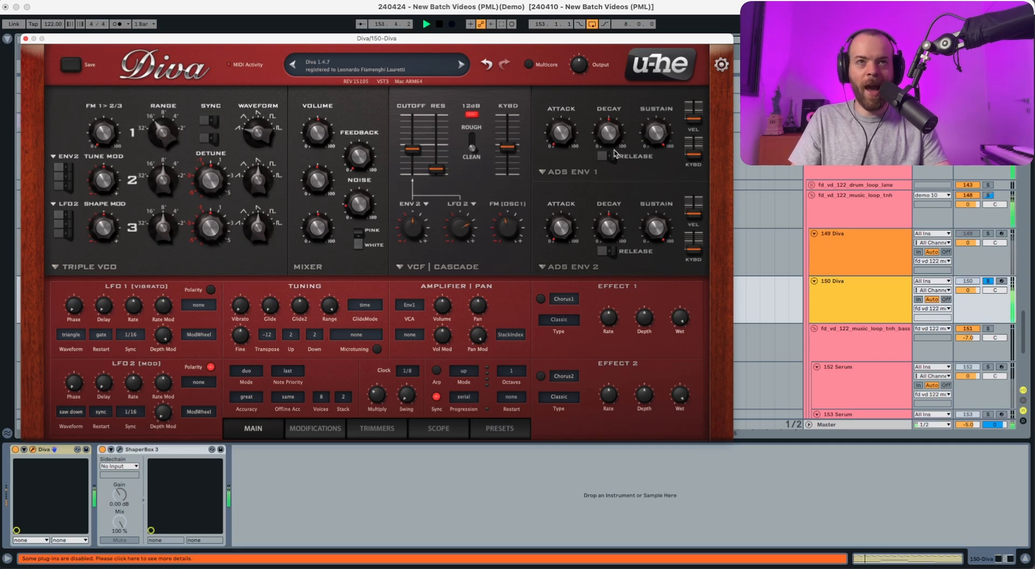
click(614, 158)
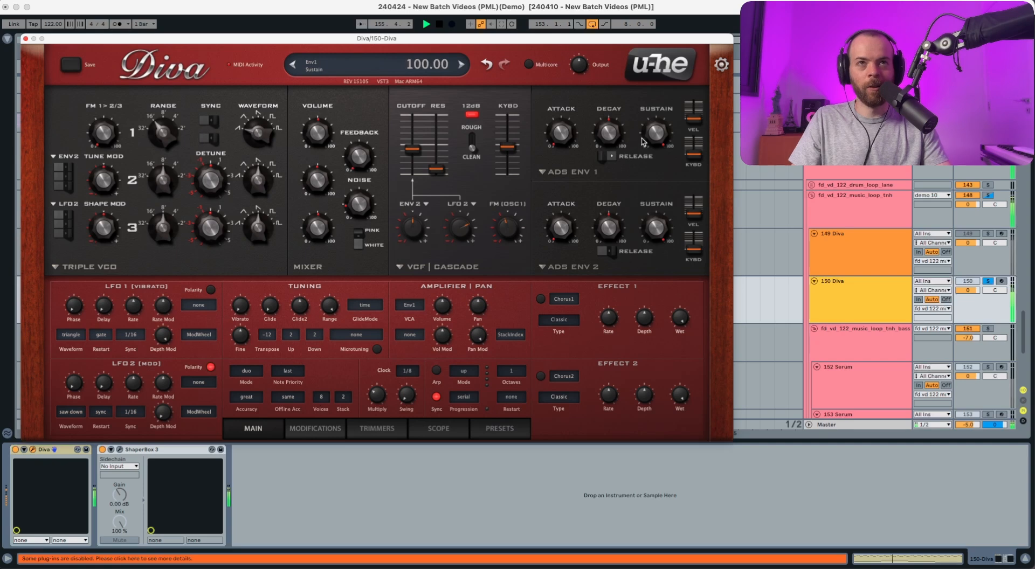
drag(650, 136, 605, 150)
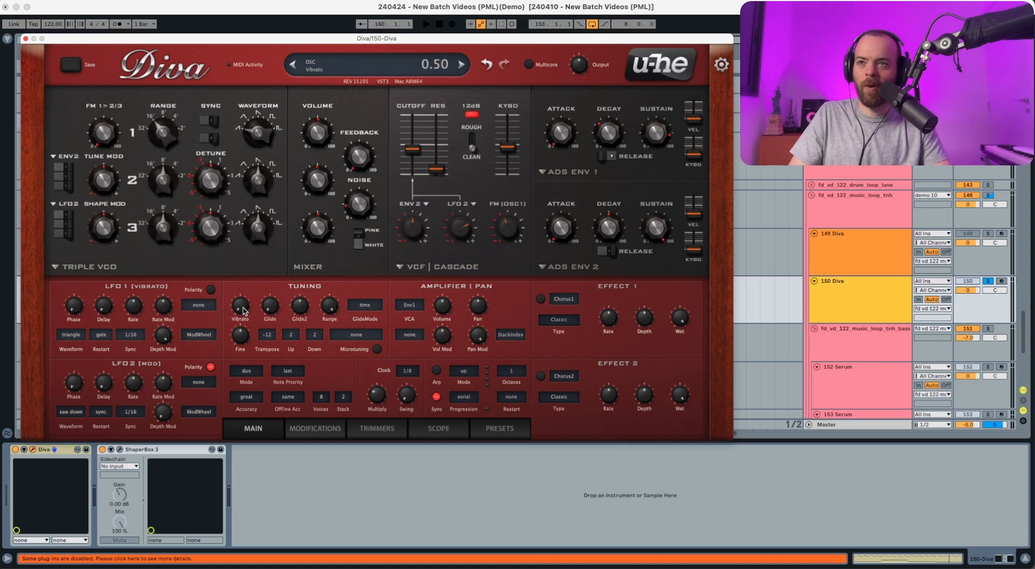
Raise the vibrato amount to 61.50 and turn down LFO 1's depth modulation during playback.
drag(244, 311, 247, 243)
key(space)
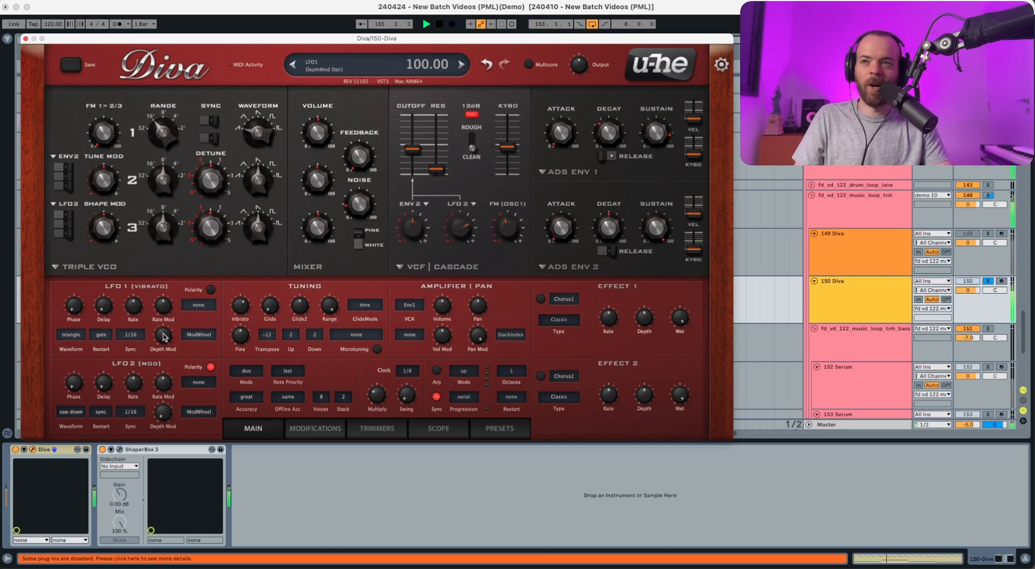
drag(167, 339, 166, 500)
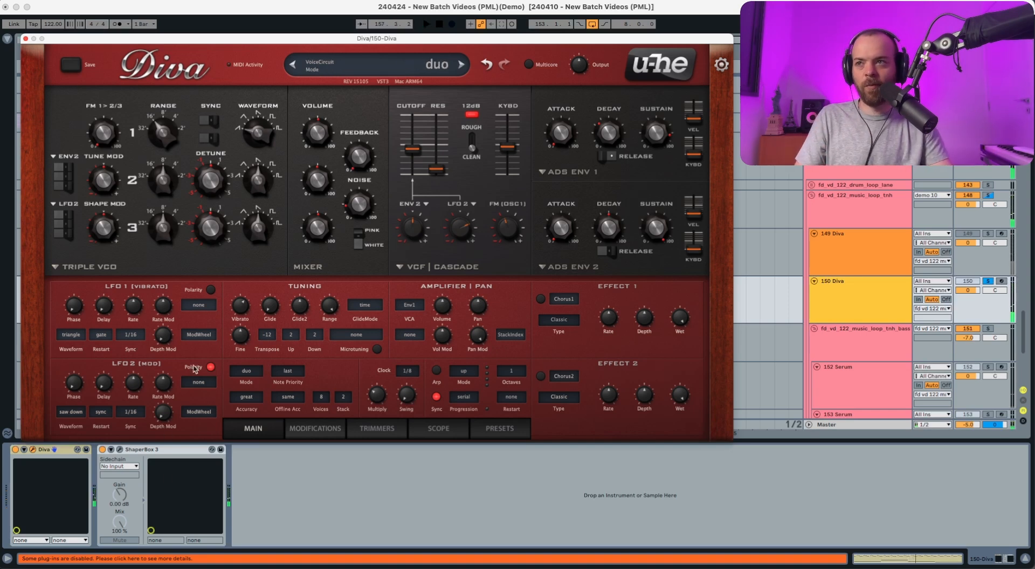
Set LFO 1 to the rand glide waveform with random restart and a 1/8 rate, and turn down the vibrato amount.
click(76, 335)
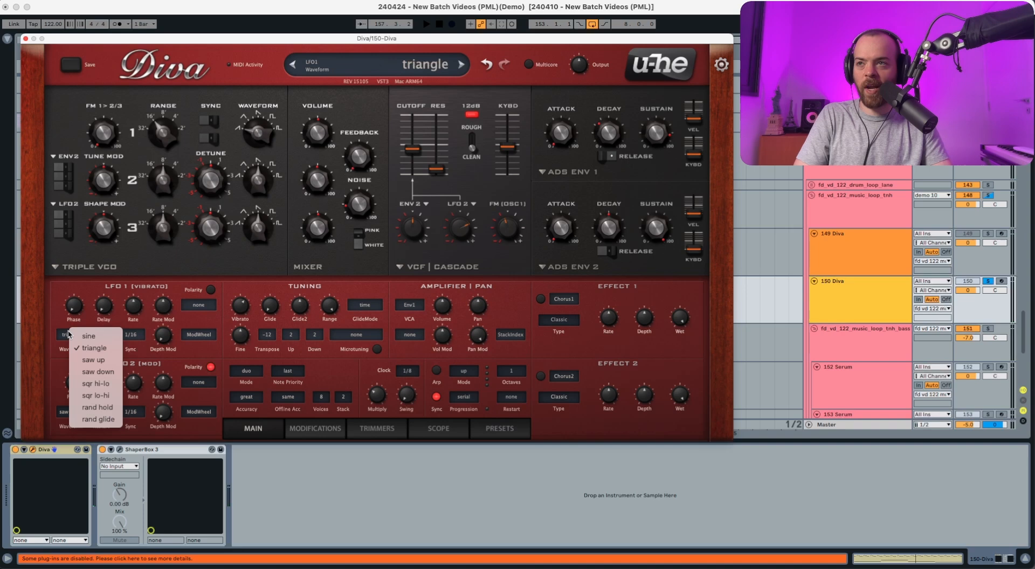
click(88, 419)
key(space)
click(101, 335)
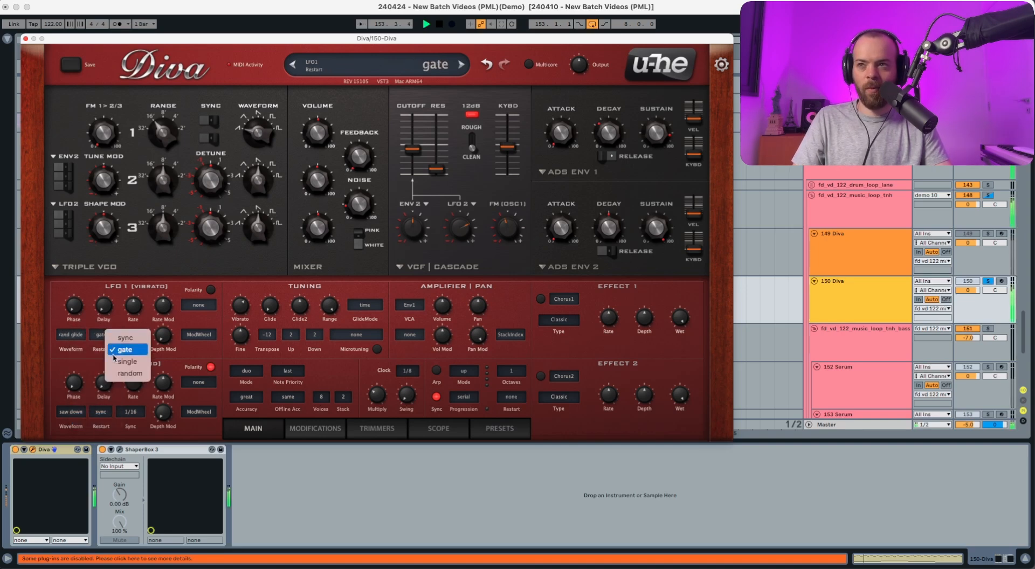
click(117, 374)
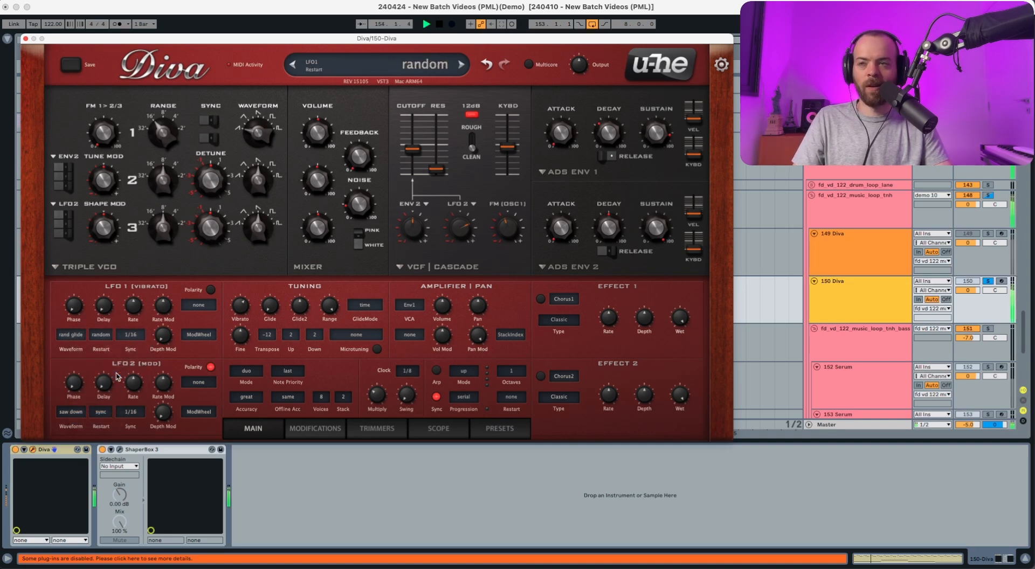
click(129, 335)
click(141, 320)
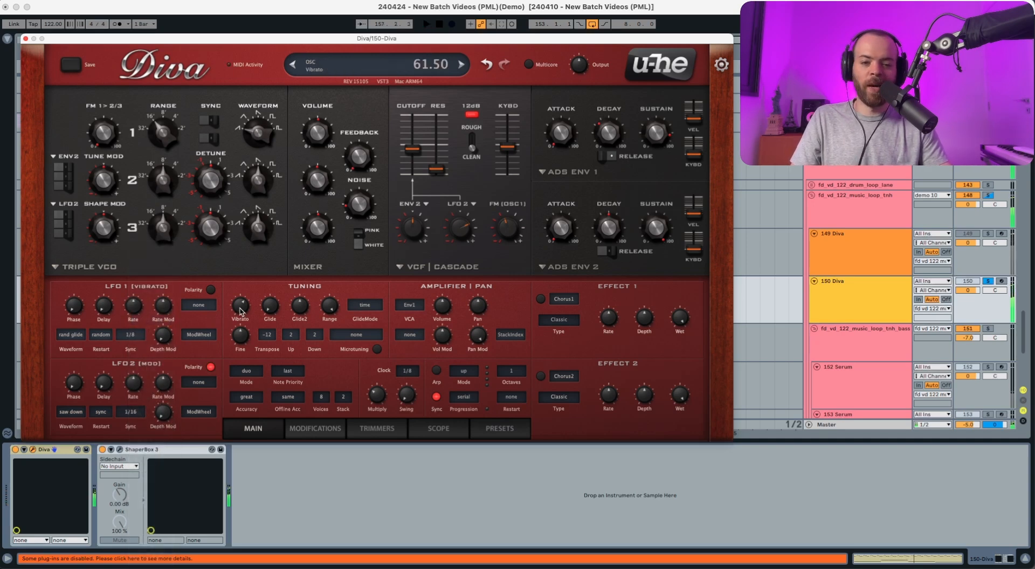
drag(240, 311, 236, 377)
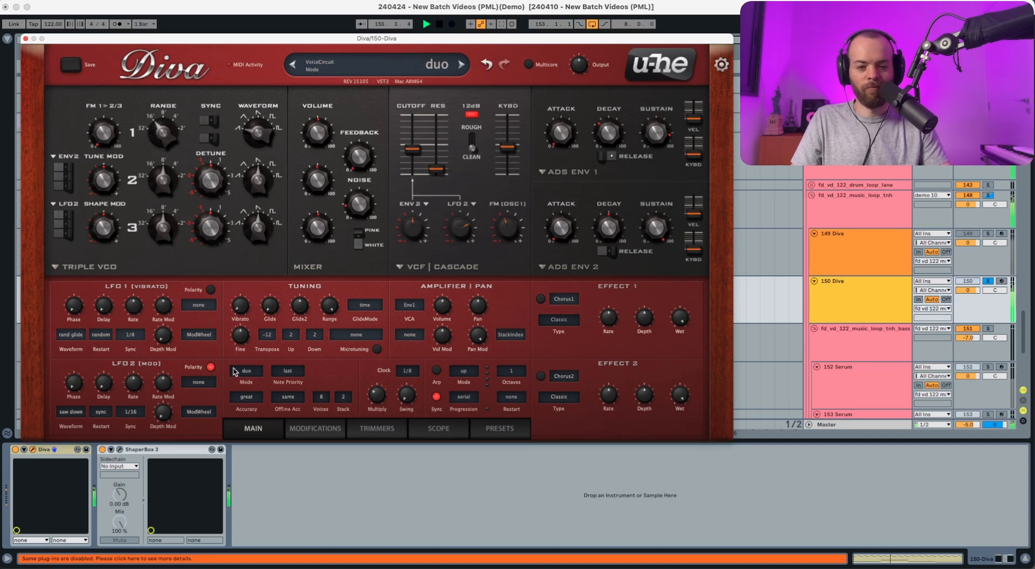
key(space)
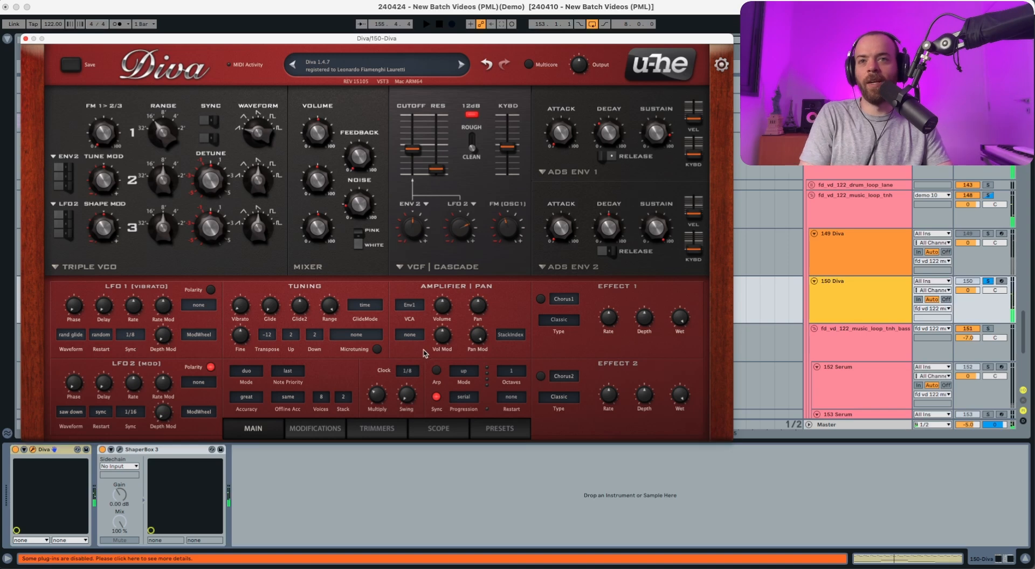
Assign Lag as the amplifier's volume modulation source and feed the lag processor from LFO2.
click(410, 337)
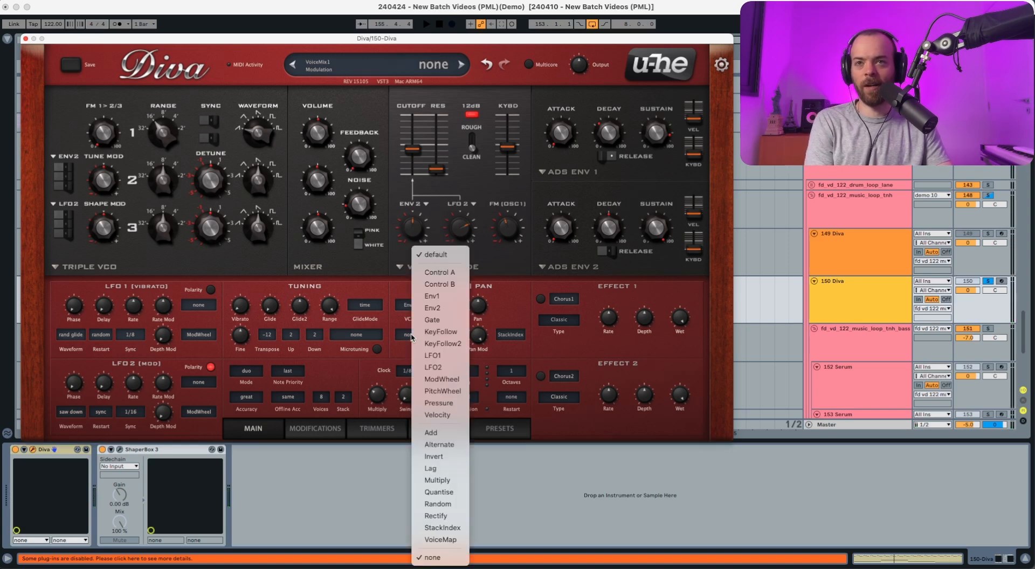
key(Escape)
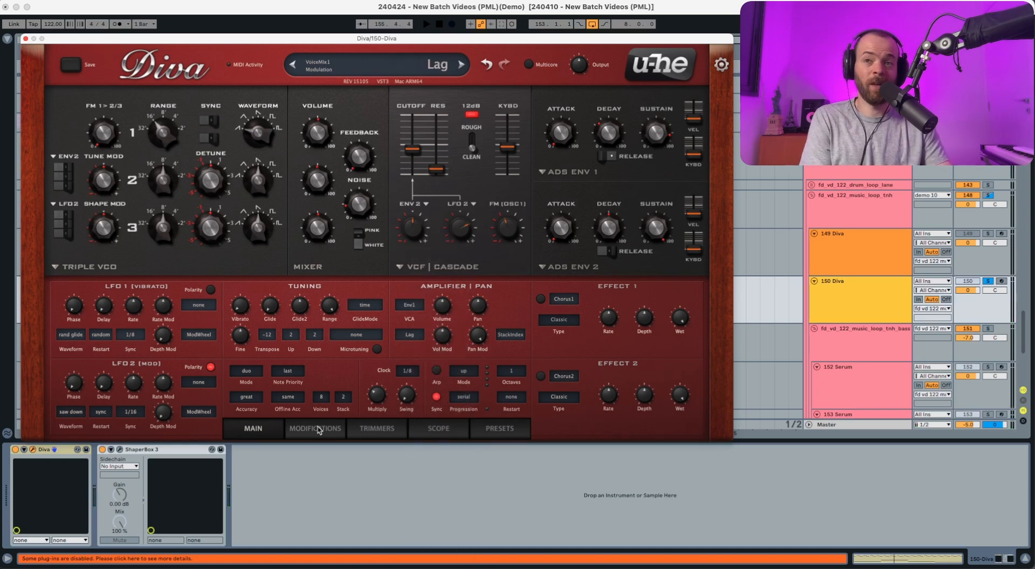
click(318, 430)
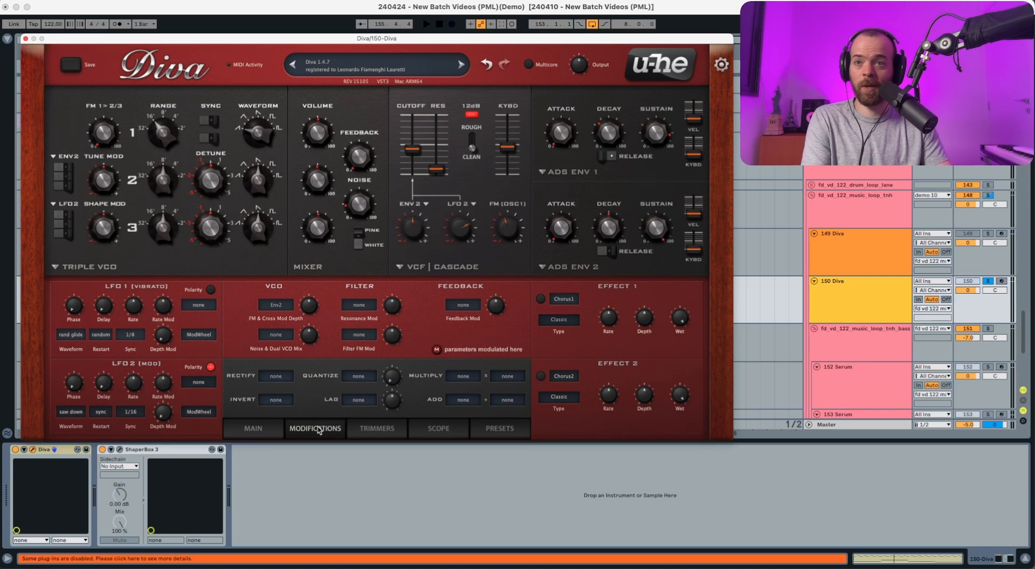
click(360, 400)
click(392, 368)
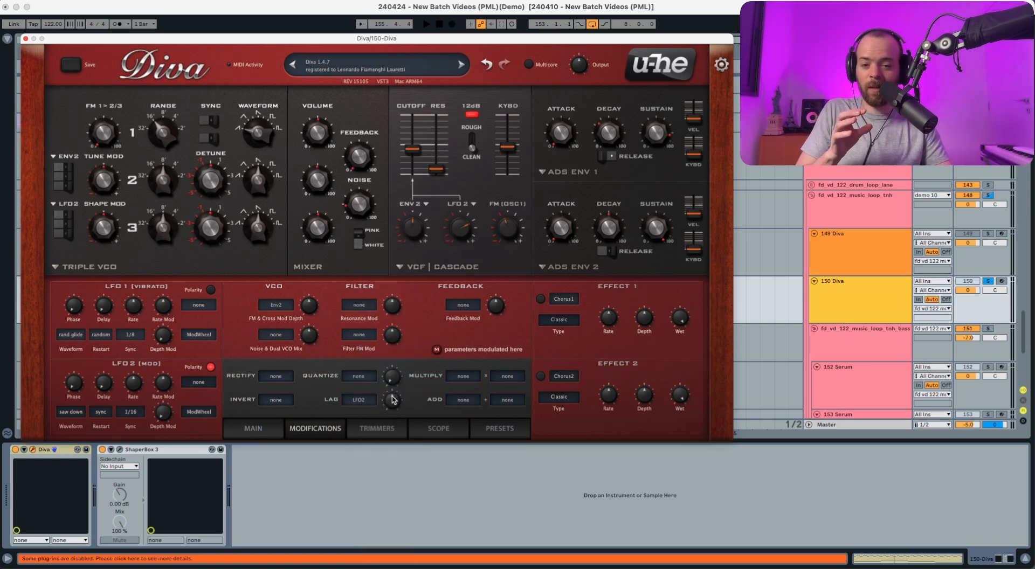
Adjust the lag amount, audition the part and return to the main settings page.
drag(392, 399, 291, 431)
key(space)
key(space)
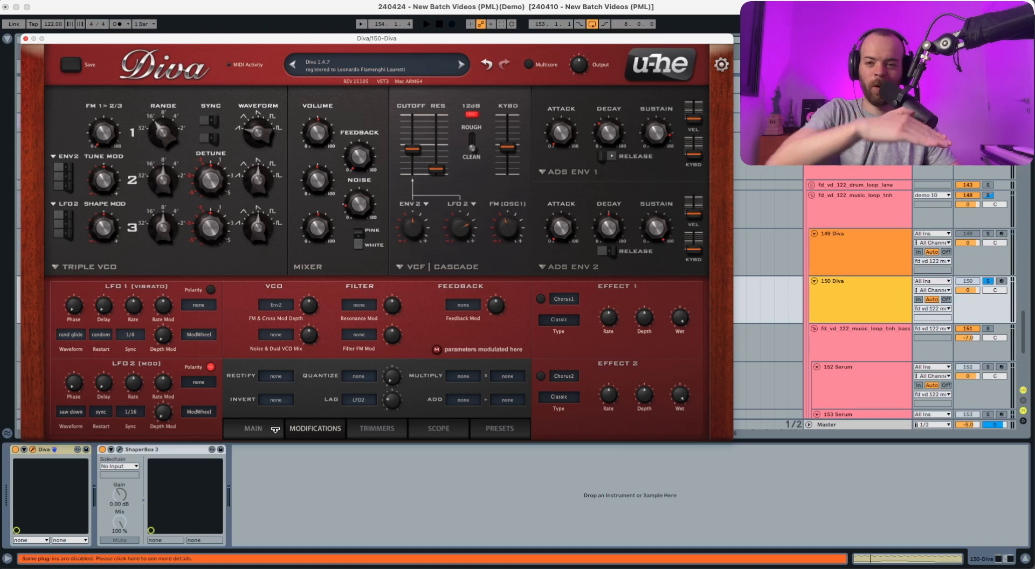
click(276, 429)
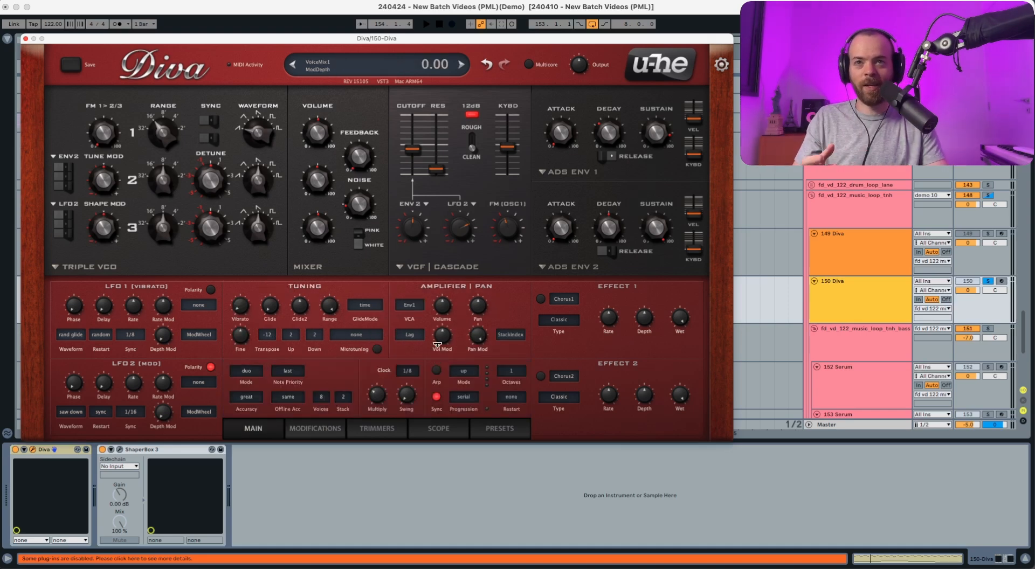
Raise the amplifier's volume modulation depth while auditioning the part.
key(space)
drag(439, 341, 444, 295)
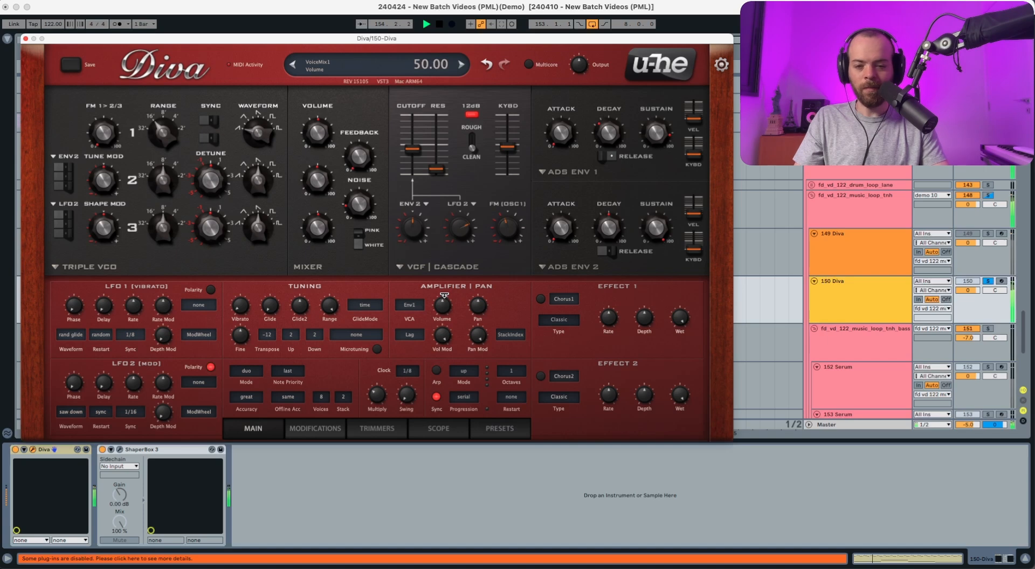
key(space)
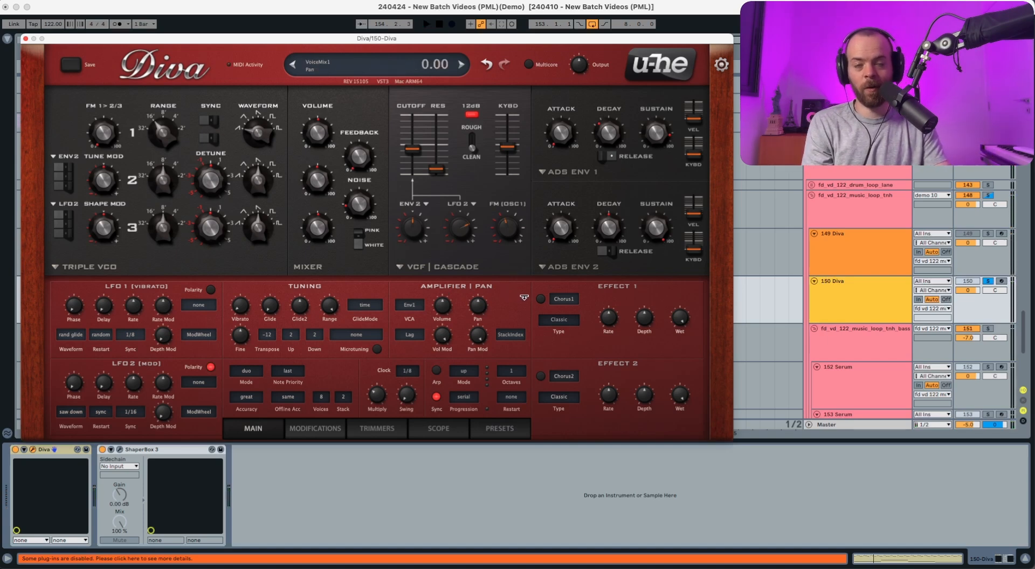
Enable effect 1 as a Plate reverb, turn down its dry level and audition the part.
click(541, 299)
click(564, 299)
click(629, 335)
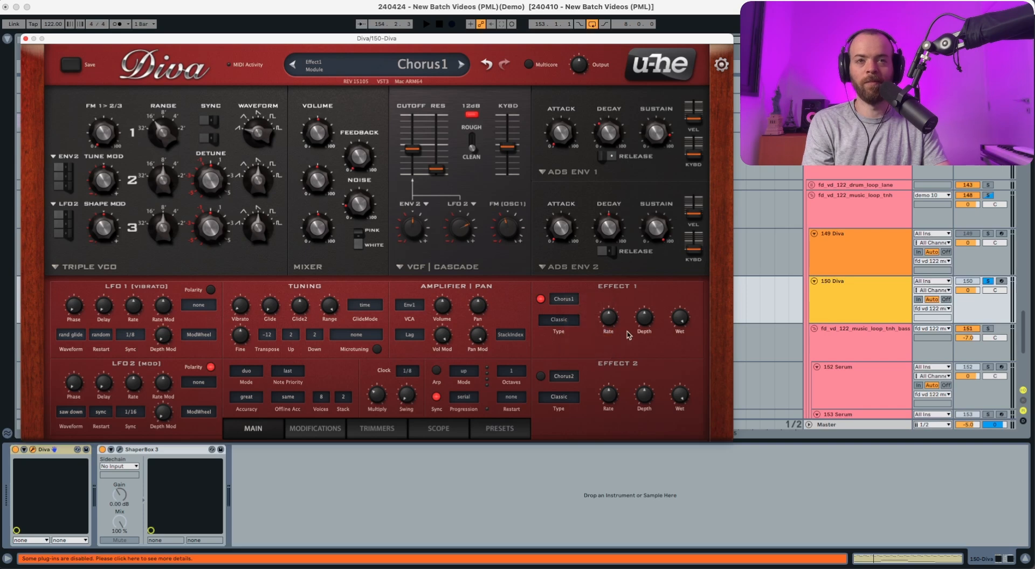
drag(653, 308, 645, 353)
key(space)
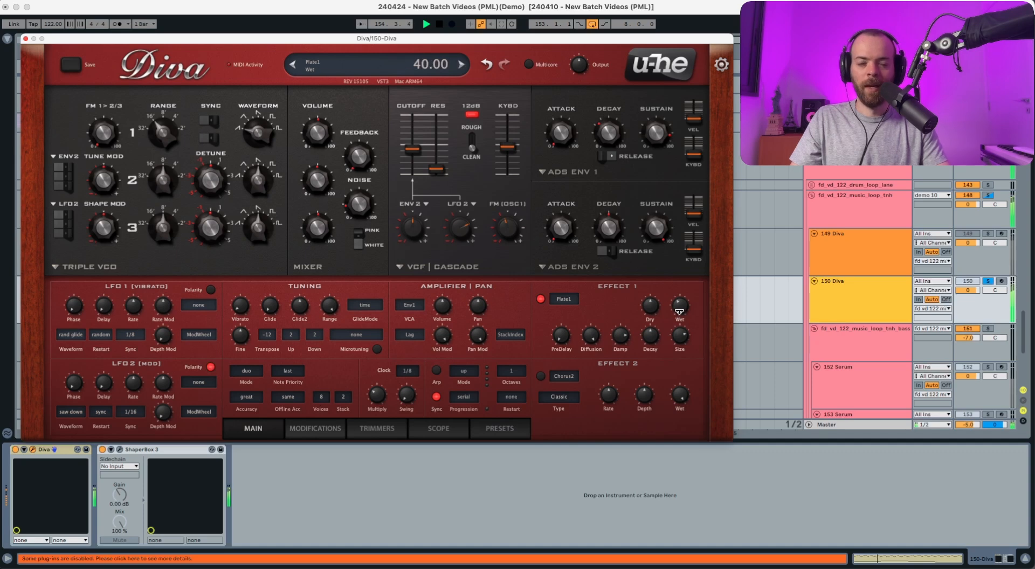
key(space)
Lower the plate reverb's wet level and audition the part.
drag(681, 306, 678, 335)
key(space)
key(space)
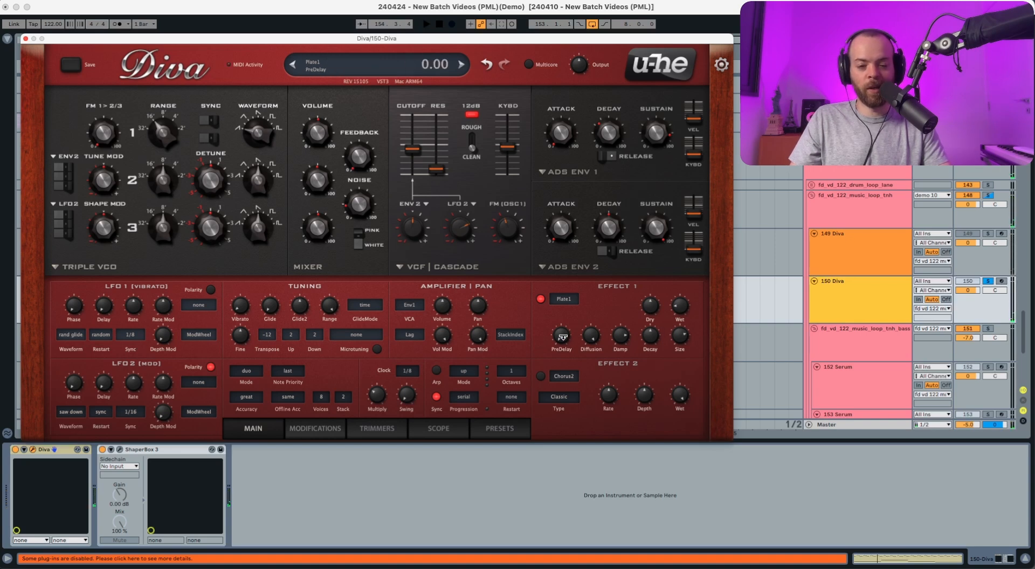
Adjust the plate reverb's predelay and diffusion, auditioning the part after each change.
drag(563, 337, 589, 100)
key(space)
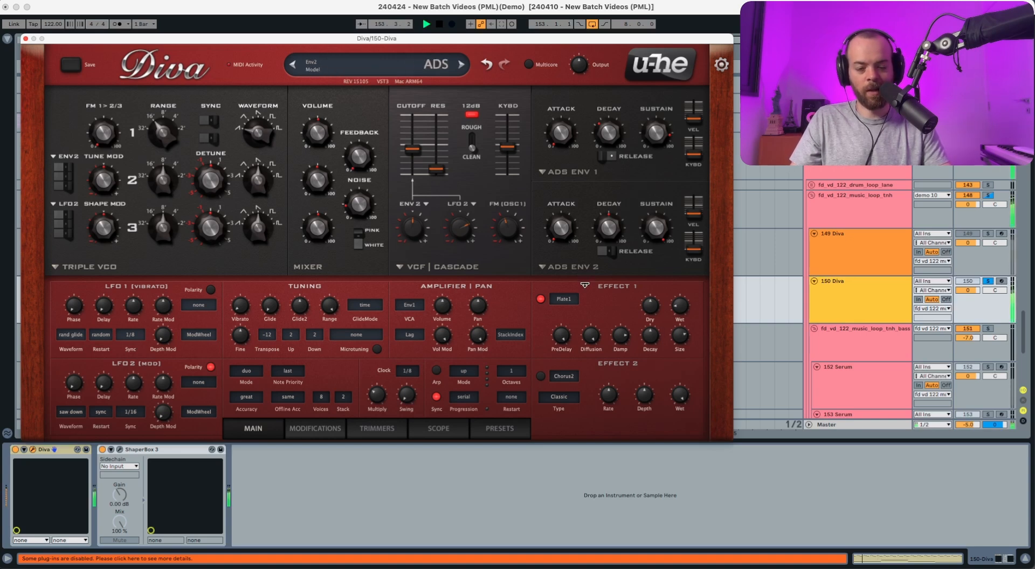
key(space)
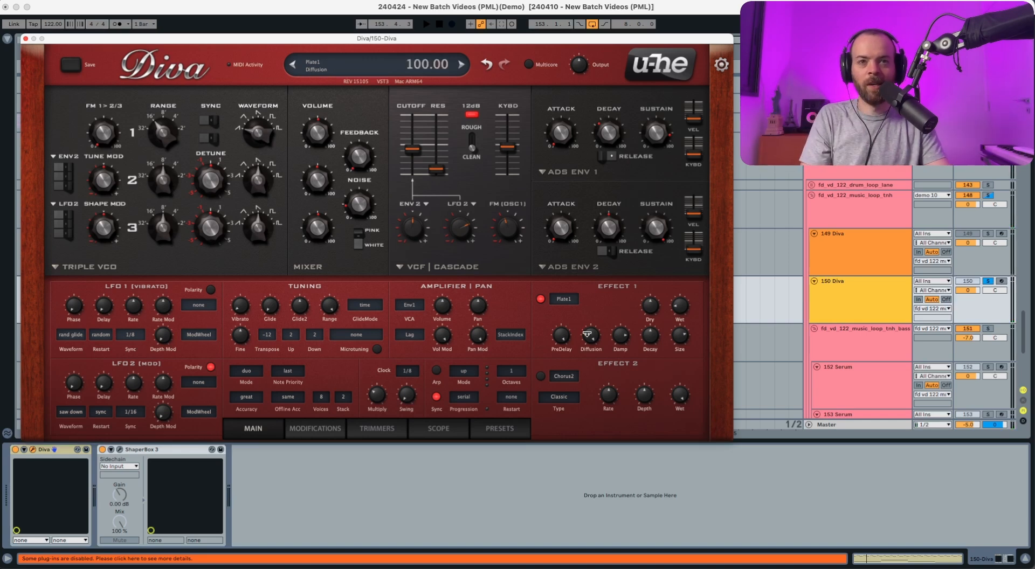
drag(591, 335, 616, 337)
key(space)
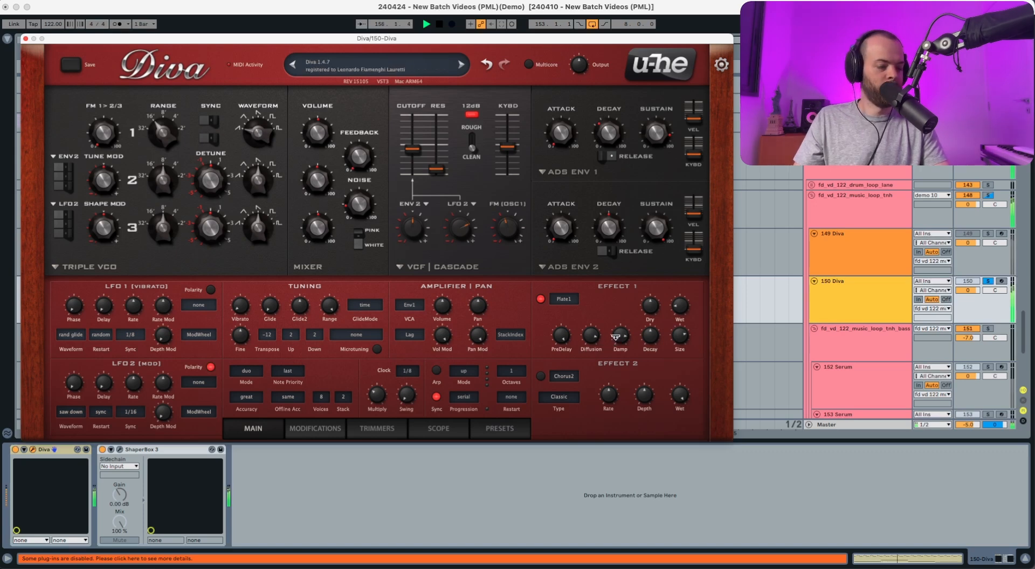
key(space)
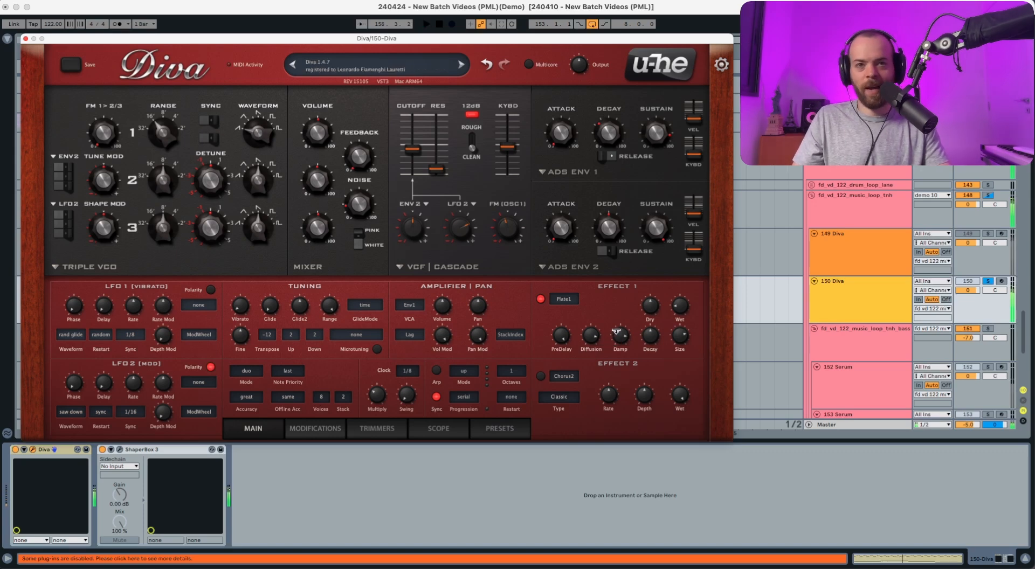
Enable effect 2 as a Delay, set its center volume to 53.00 and raise its center delay time.
click(542, 376)
click(562, 376)
click(599, 417)
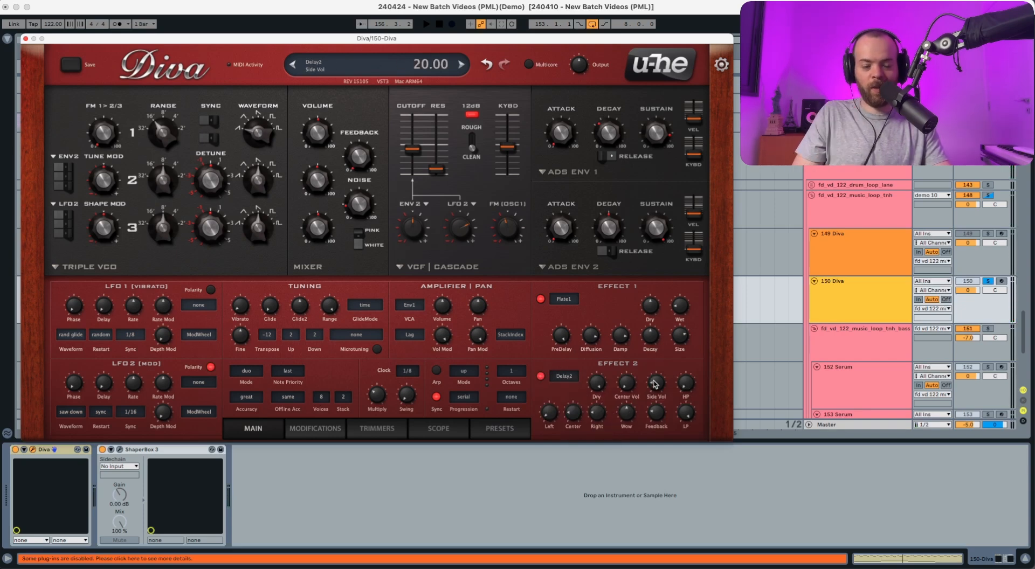
key(space)
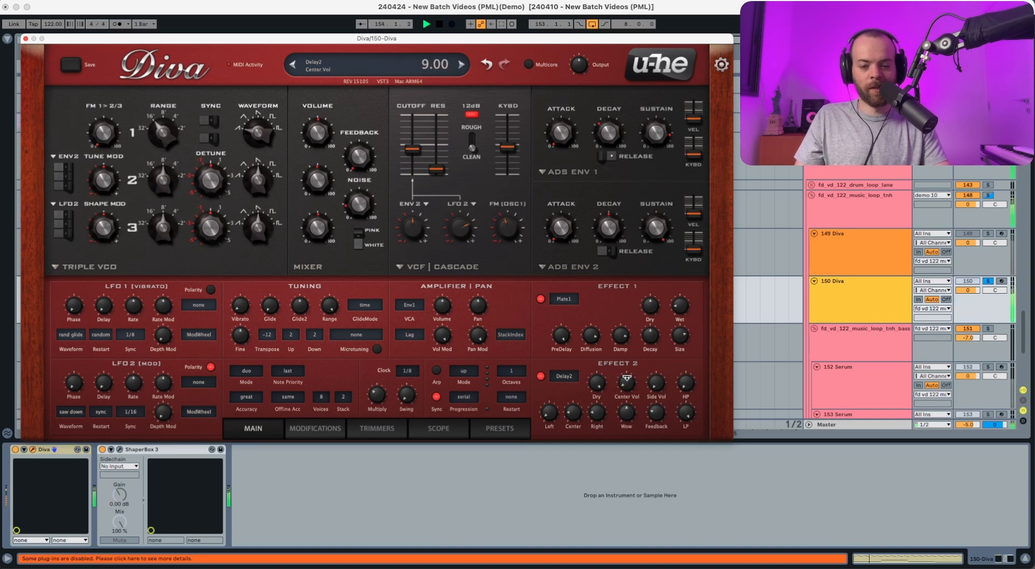
drag(628, 364, 634, 325)
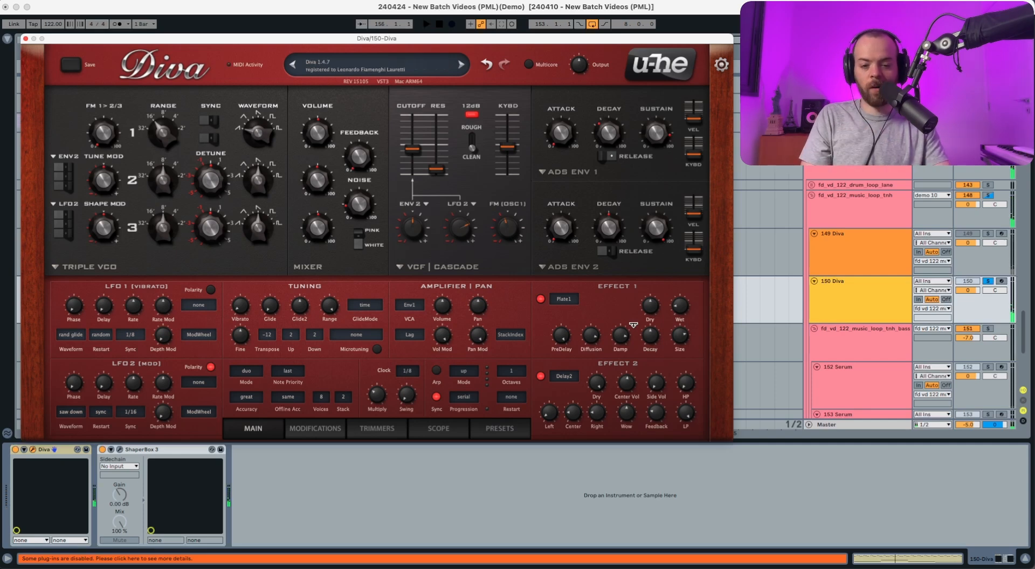
drag(574, 415, 575, 402)
key(space)
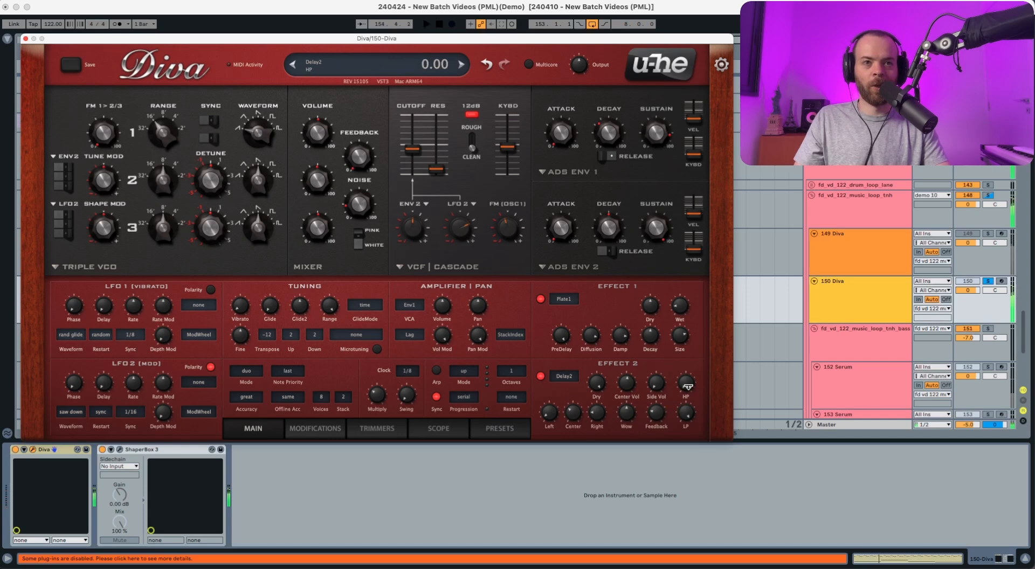
Filter the delay by setting its HP to 53.50 and its LP to 45.50.
drag(688, 384, 690, 335)
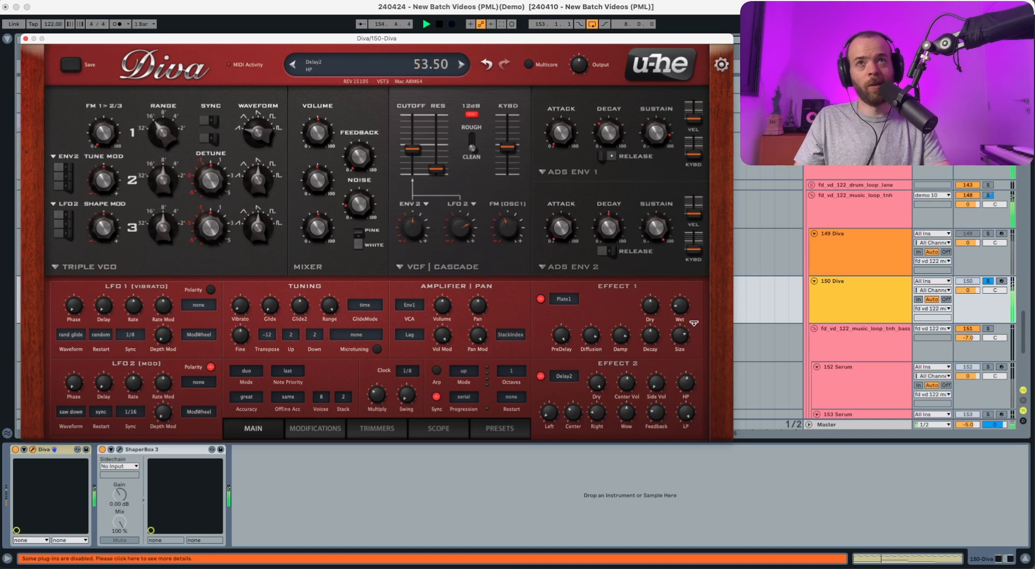
drag(686, 413, 681, 478)
key(space)
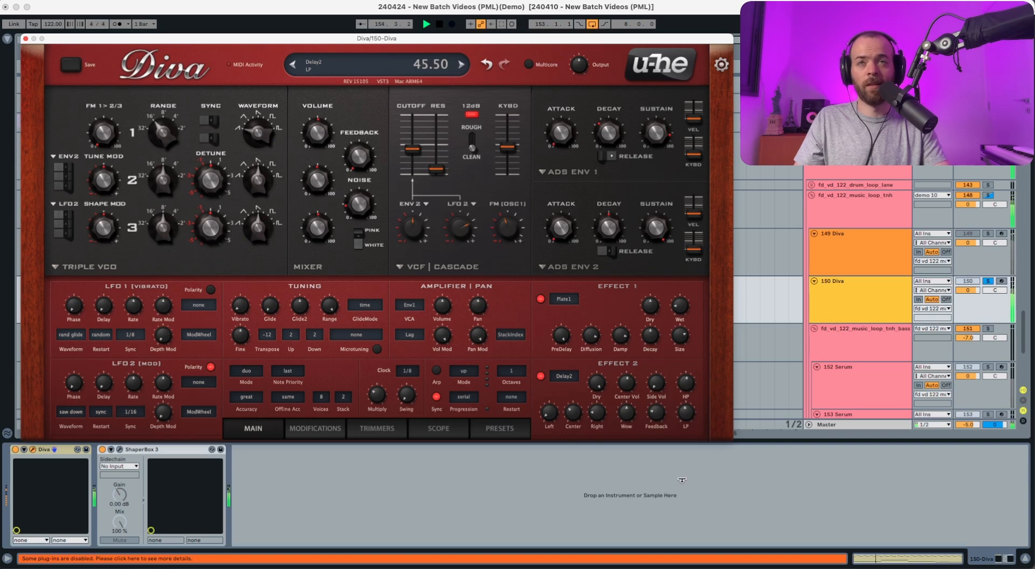
key(space)
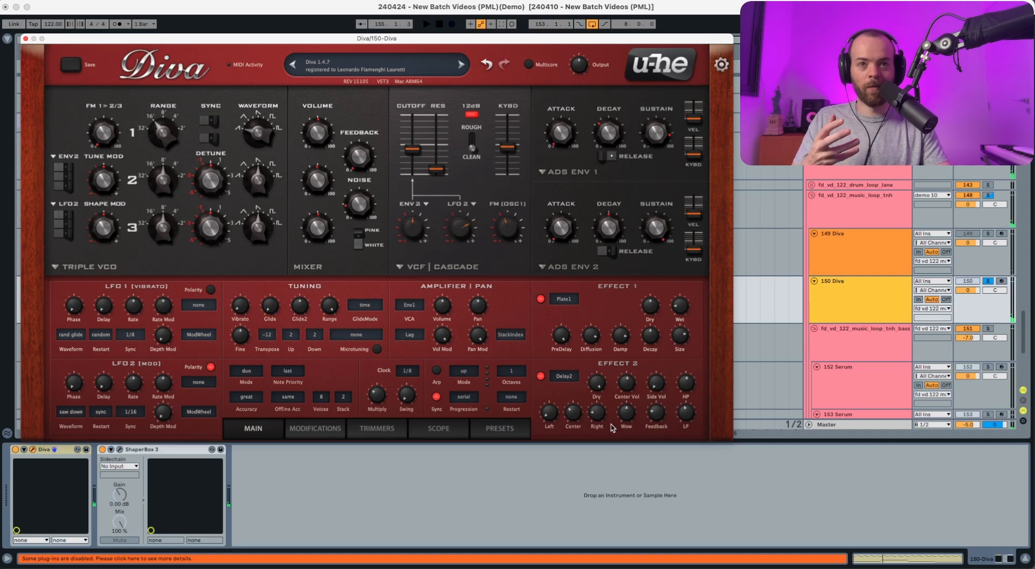
Raise the delay's wow and feedback amounts during playback.
key(space)
drag(624, 420, 632, 373)
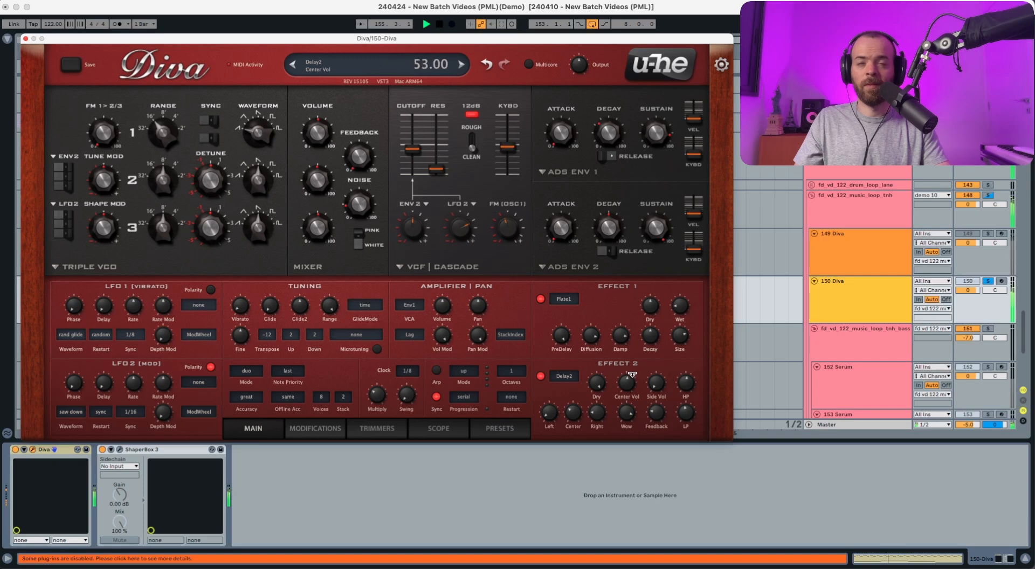
drag(657, 415, 663, 384)
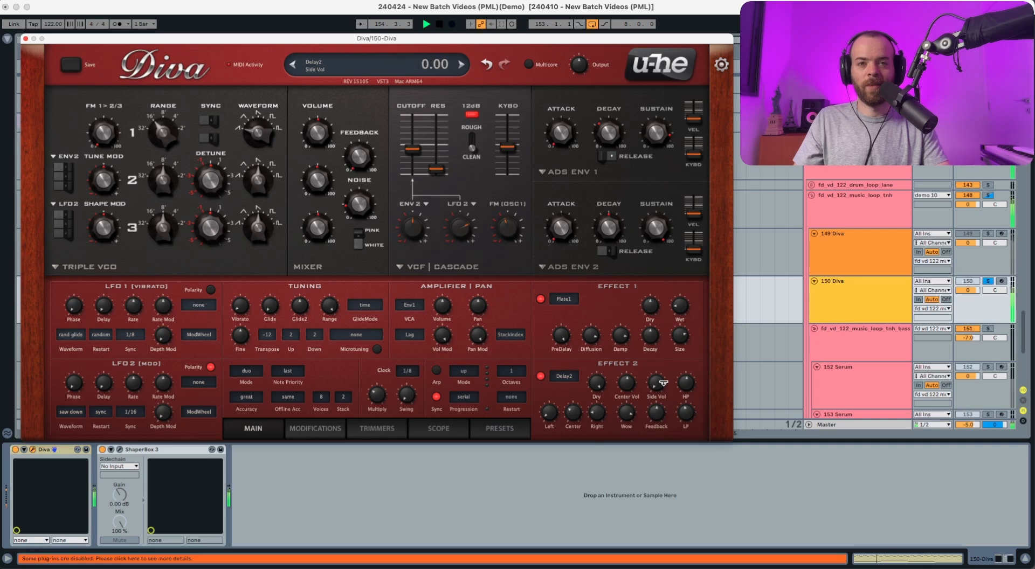
Toggle the ShaperBox 3 device on track 150, stop playback and take the track out of solo.
click(103, 450)
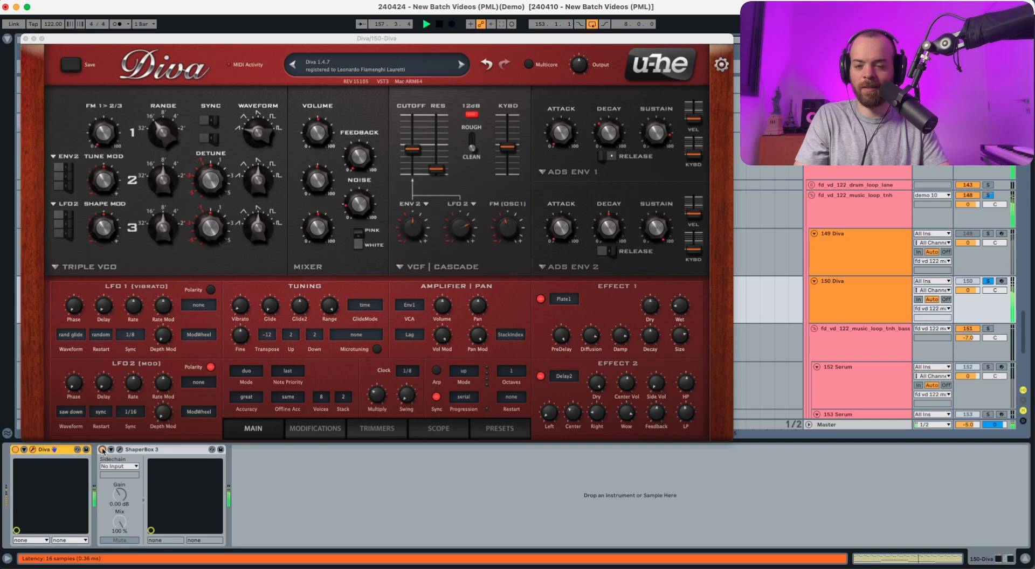
key(space)
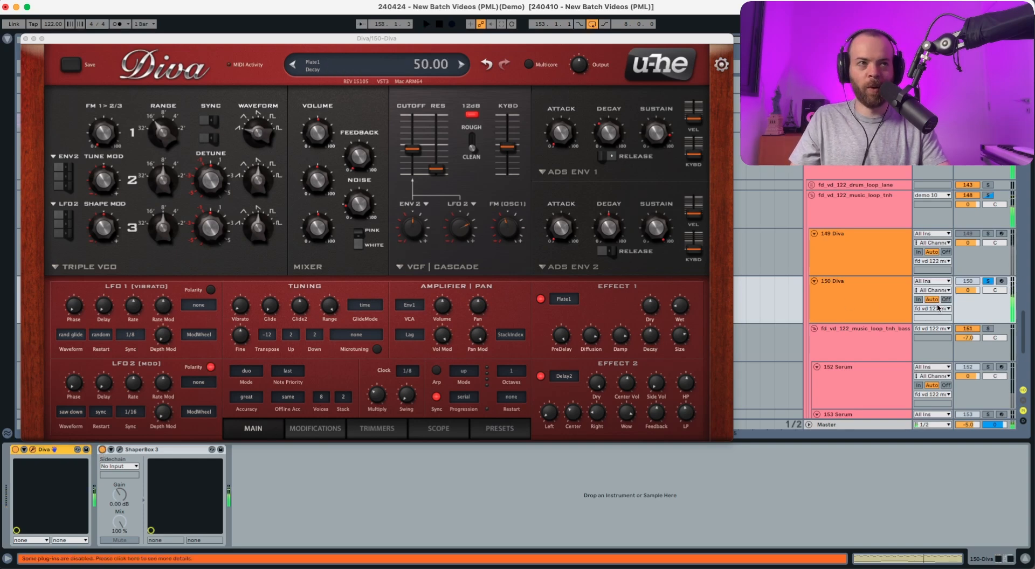
click(987, 282)
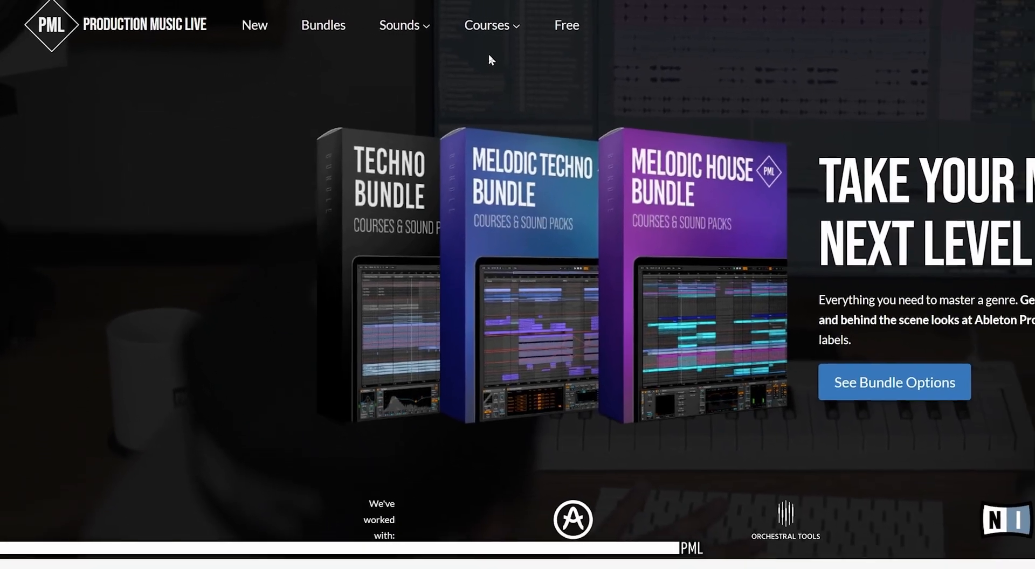
mouse_move(598, 34)
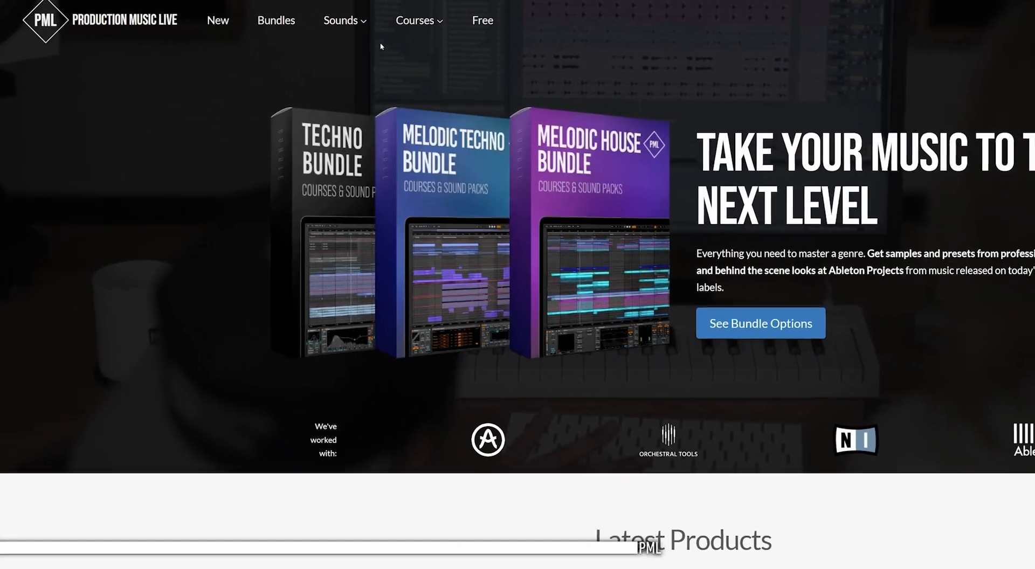